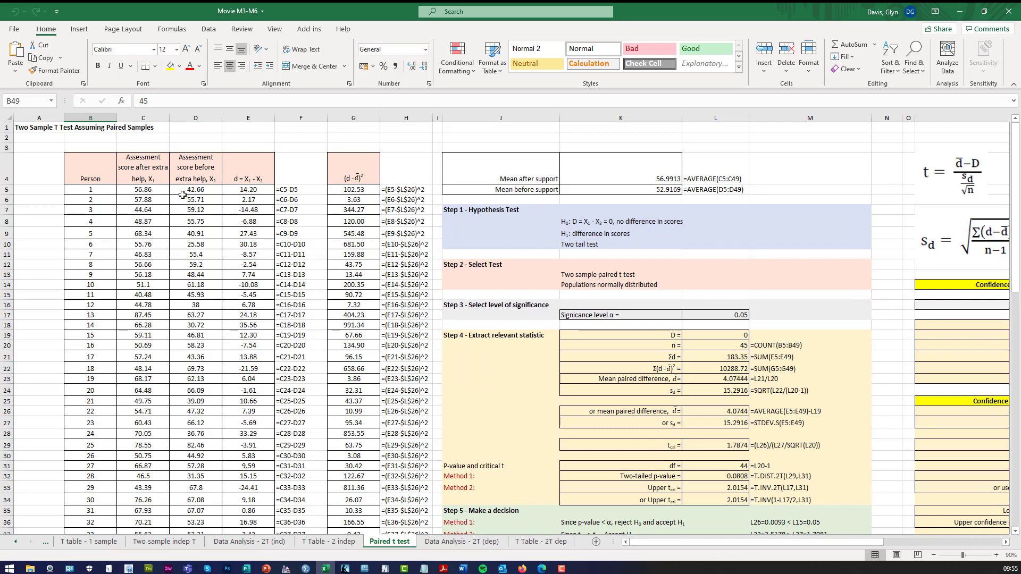
# Examine the before-help and after-help assessment scores of the first persons in columns C and D
pyautogui.click(180, 188)
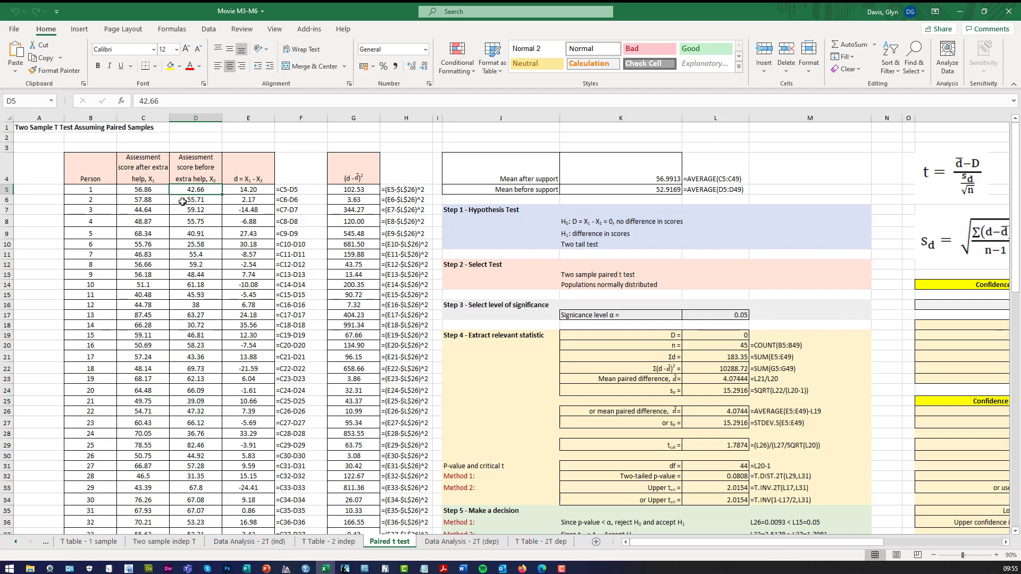
pyautogui.click(182, 202)
pyautogui.click(184, 212)
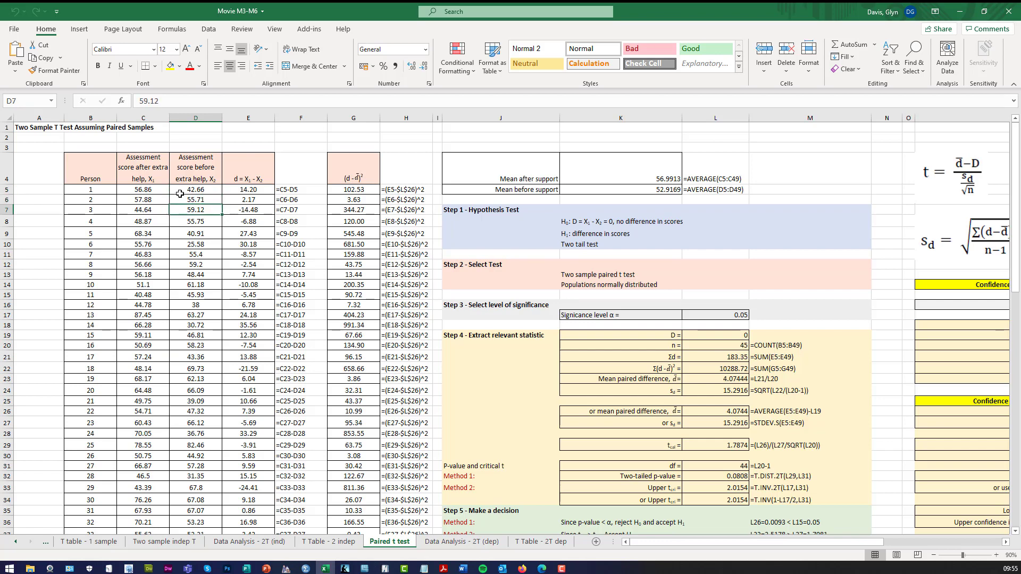
pyautogui.click(180, 190)
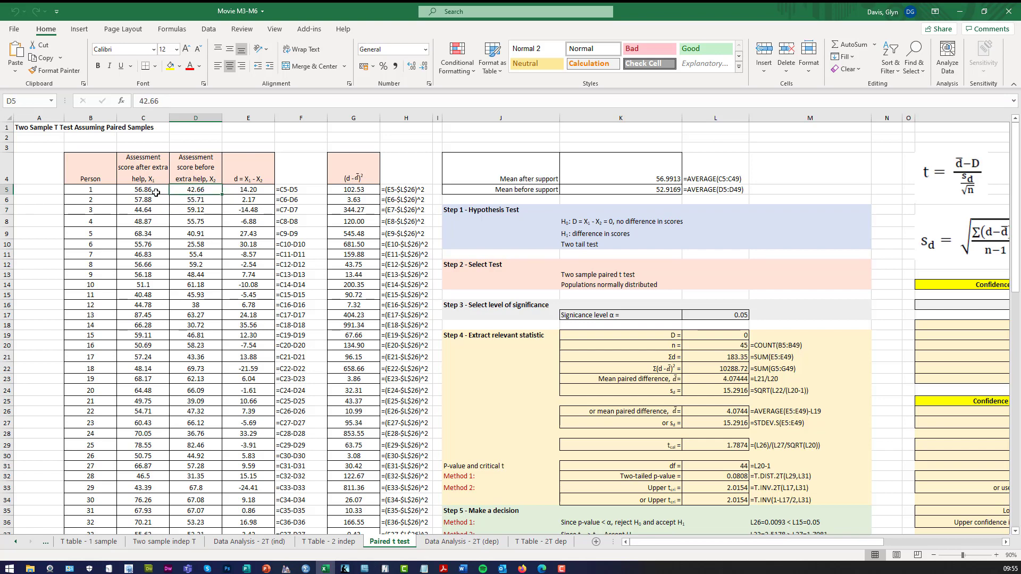
pyautogui.click(154, 192)
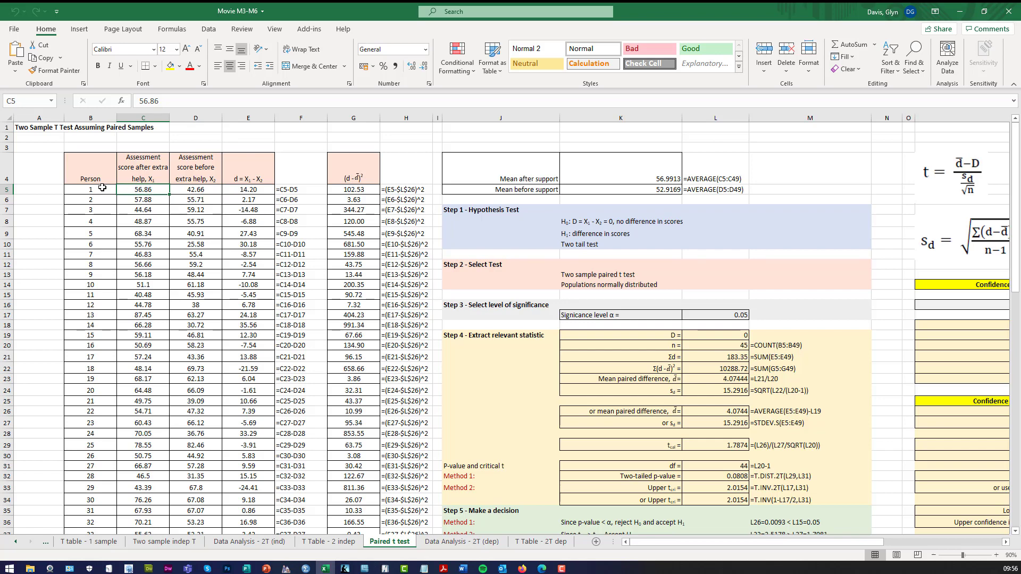
pyautogui.click(103, 190)
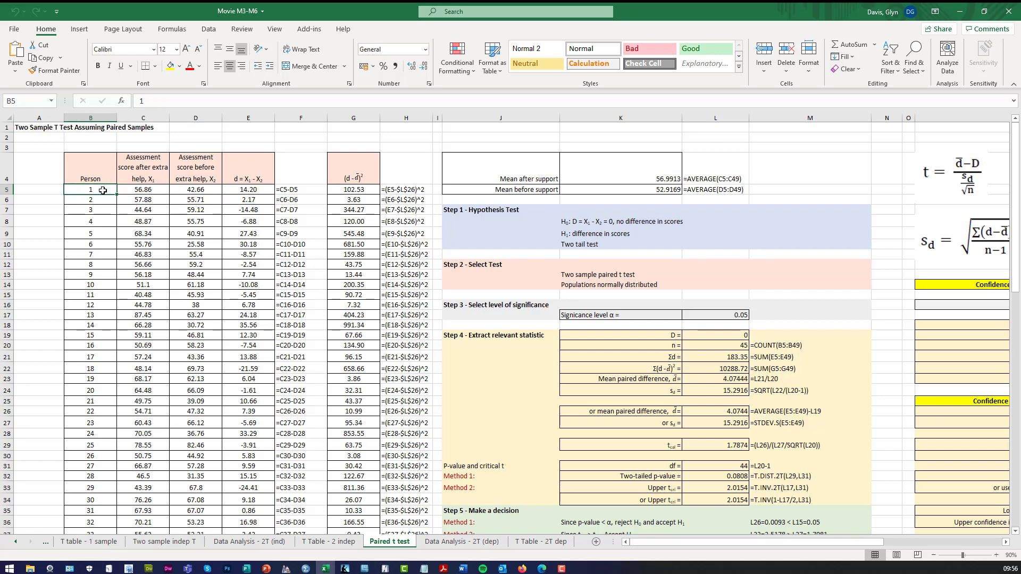
pyautogui.click(139, 191)
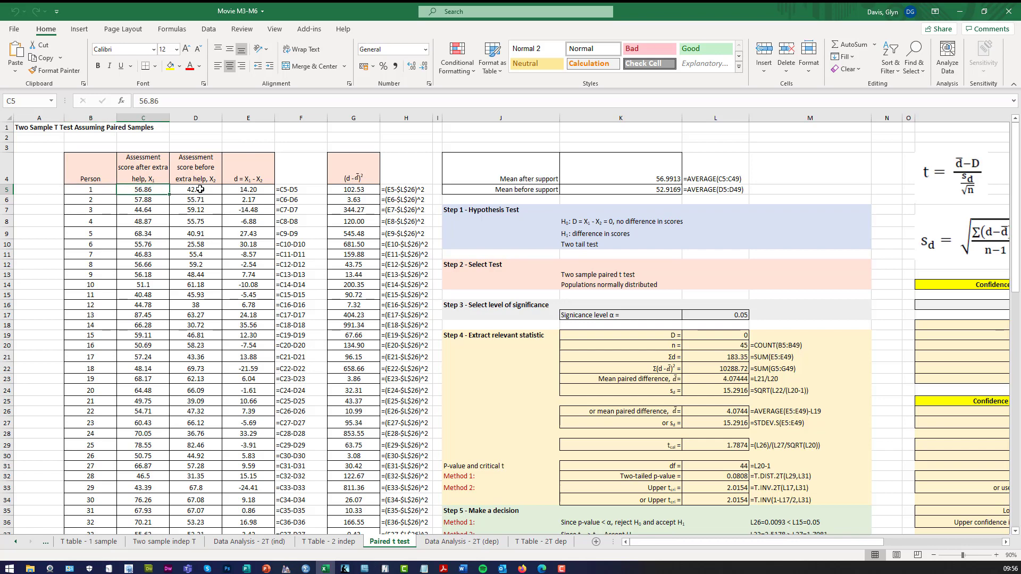
pyautogui.moveTo(200, 190)
pyautogui.mouseDown()
pyautogui.moveTo(151, 190)
pyautogui.moveTo(196, 190)
pyautogui.mouseUp()
# Review the paired scores by person, from persons 1 and 2 down to the last person in row 49
pyautogui.click(91, 187)
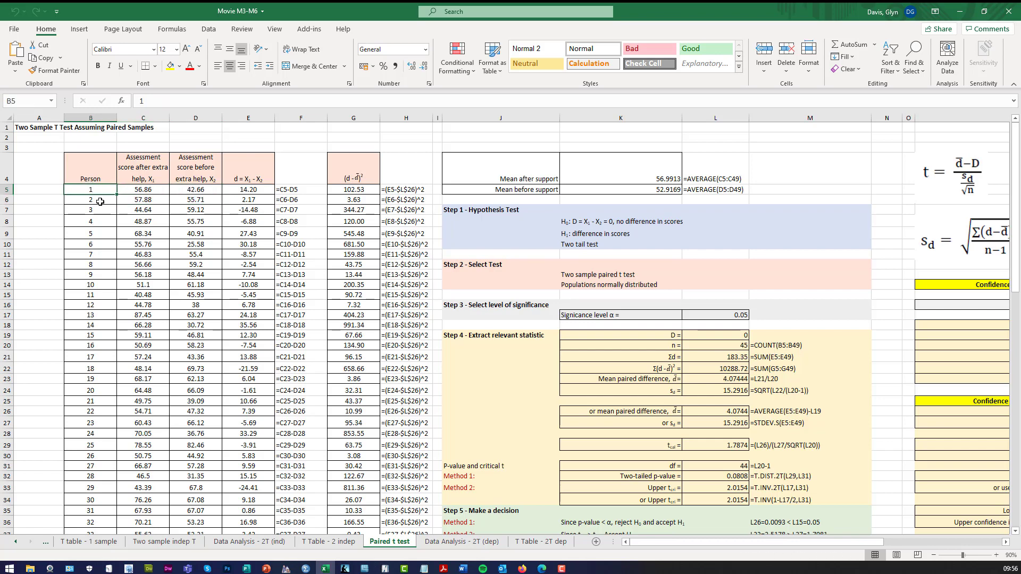
pyautogui.click(100, 200)
pyautogui.click(135, 201)
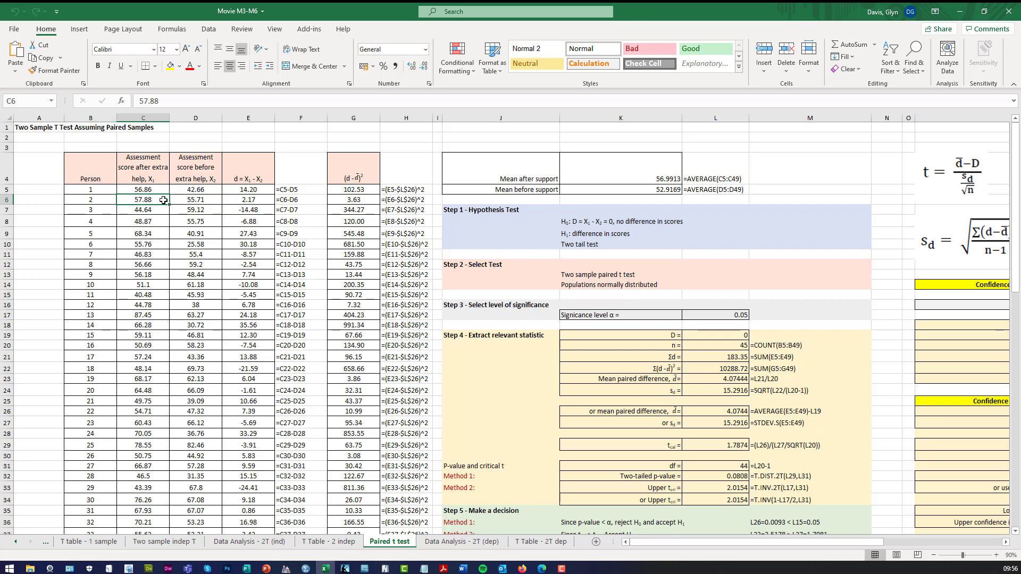
pyautogui.keyDown('shift'); pyautogui.click(207, 203); pyautogui.keyUp('shift')
pyautogui.scroll(-5, 102, 243)
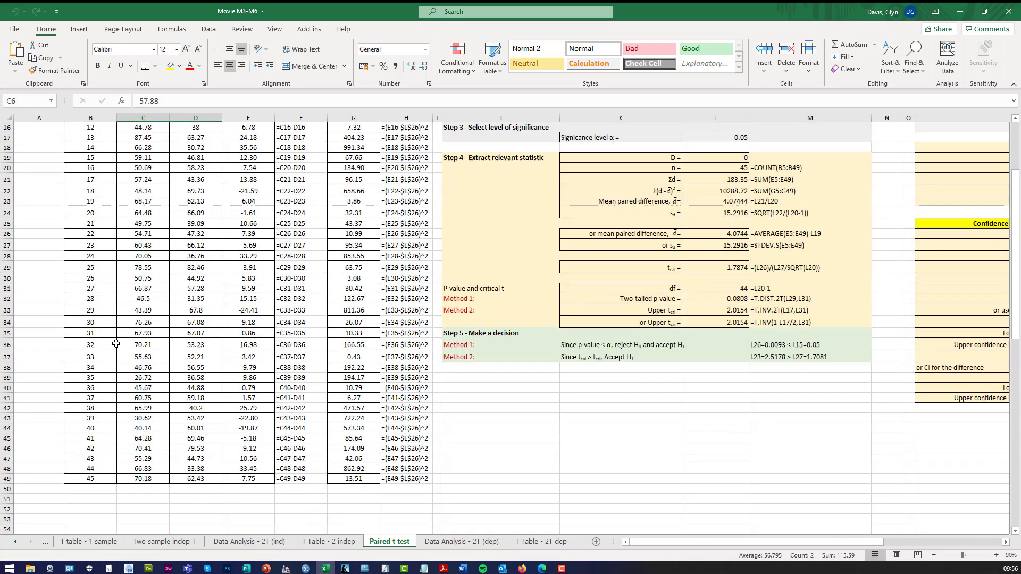
pyautogui.click(104, 476)
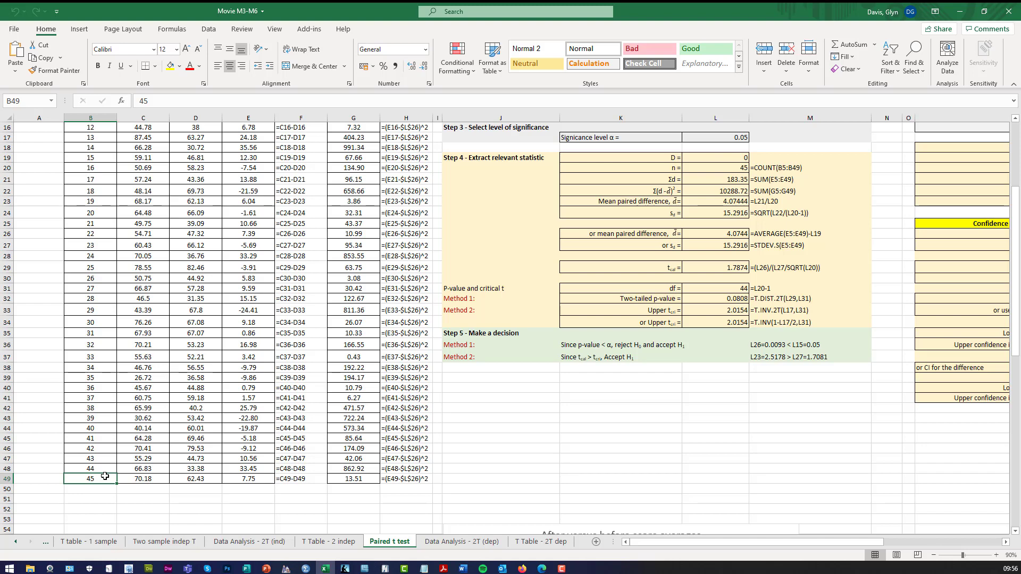
pyautogui.scroll(5, 180, 319)
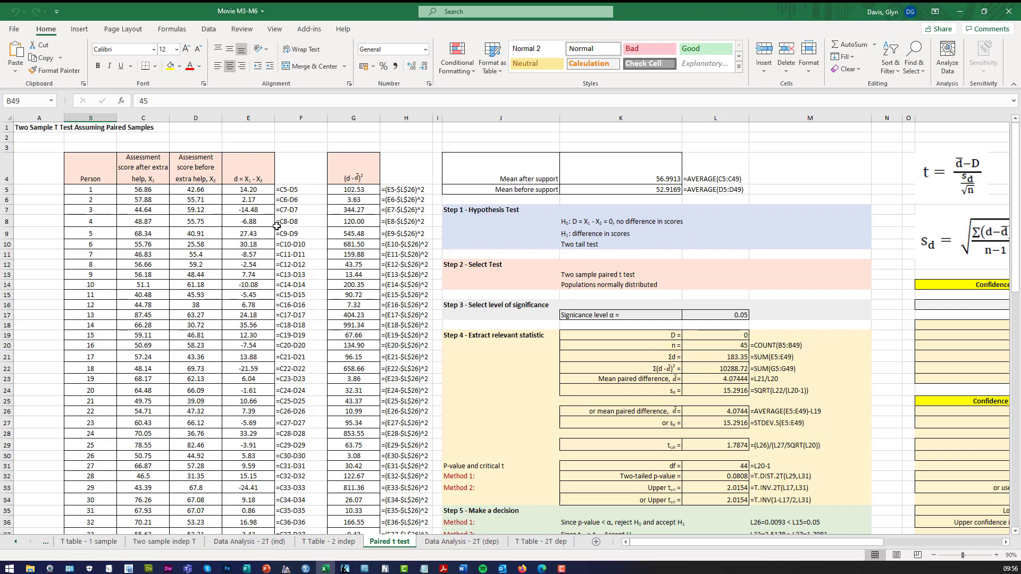
# Compare the after and before scores pair by pair for persons 1 to 5, ending back at C5:D5
pyautogui.click(148, 190)
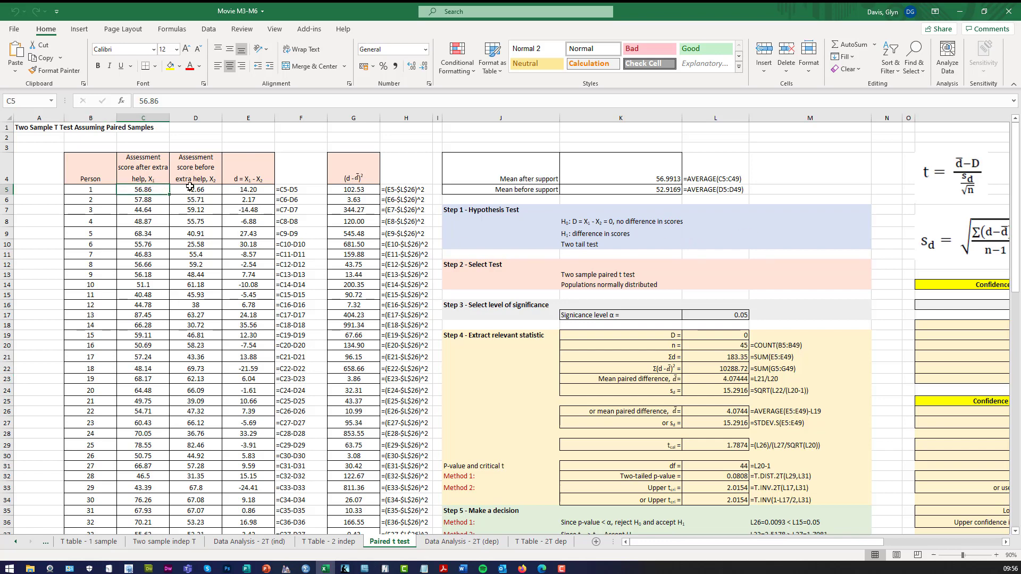
pyautogui.keyDown('shift'); pyautogui.click(188, 186); pyautogui.keyUp('shift')
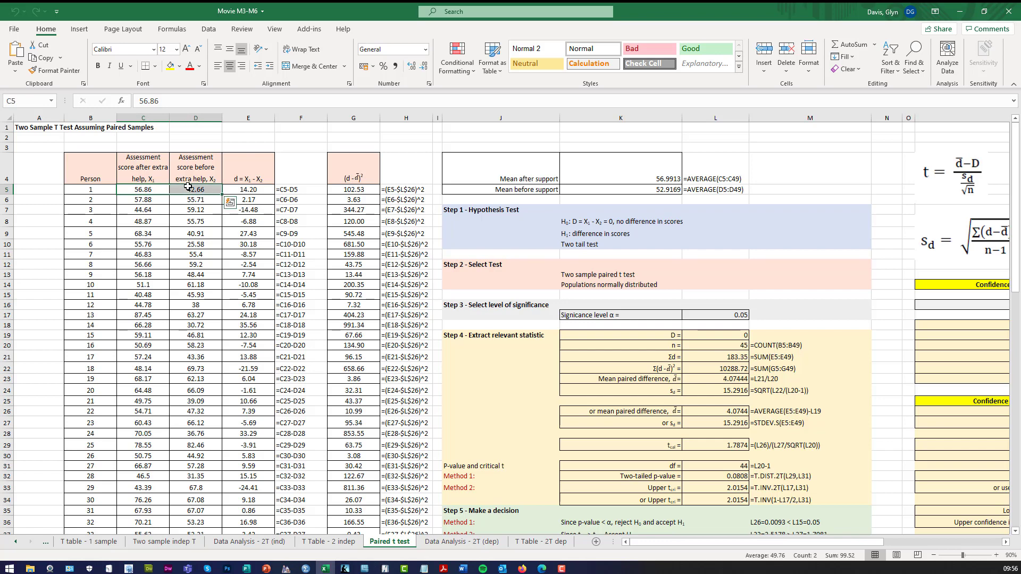
pyautogui.click(140, 199)
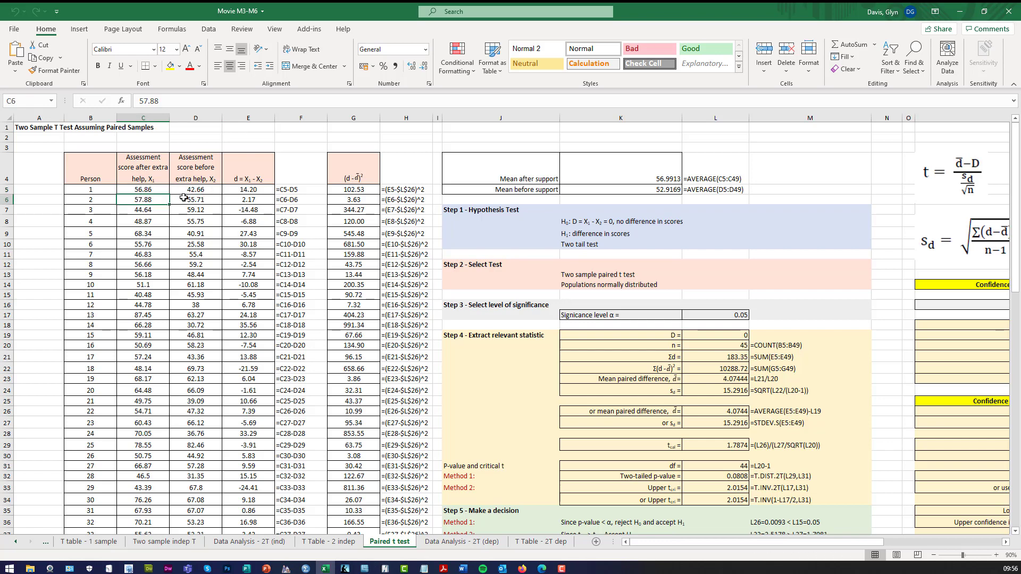
pyautogui.keyDown('shift'); pyautogui.click(184, 197); pyautogui.keyUp('shift')
pyautogui.click(162, 208)
pyautogui.keyDown('shift'); pyautogui.click(184, 210); pyautogui.keyUp('shift')
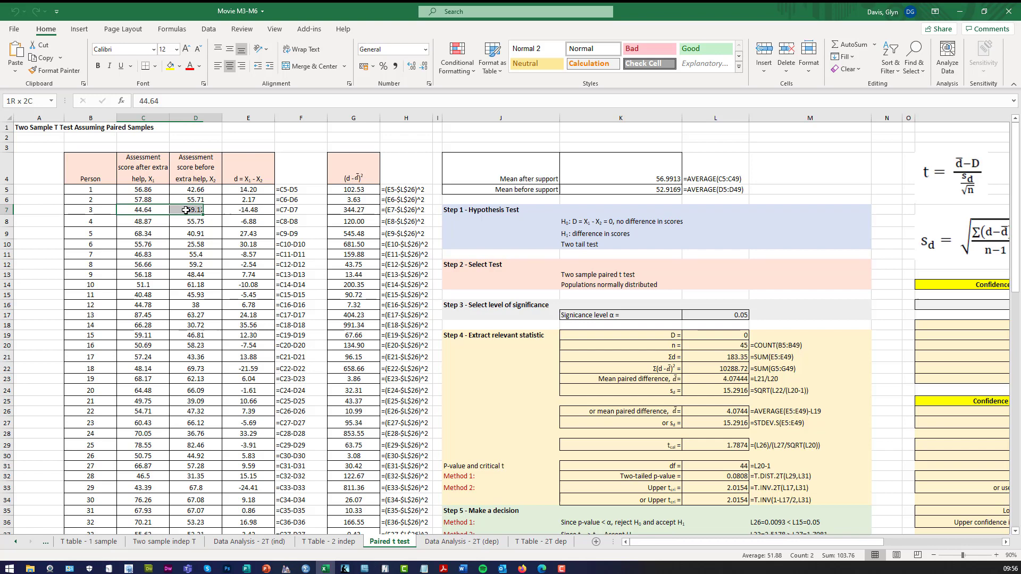
pyautogui.click(149, 218)
pyautogui.keyDown('shift'); pyautogui.click(187, 220); pyautogui.keyUp('shift')
pyautogui.click(160, 232)
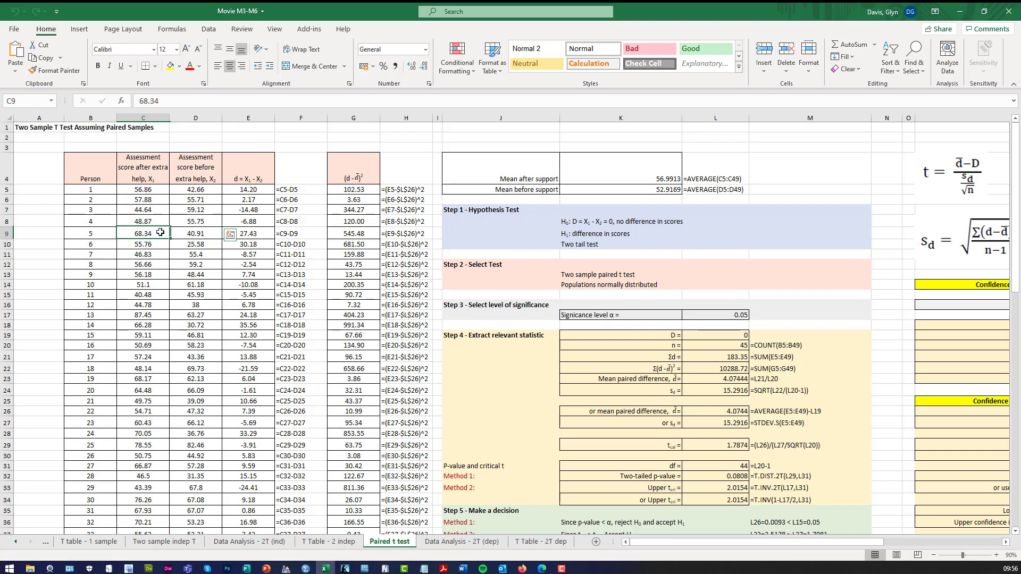
pyautogui.keyDown('shift'); pyautogui.click(189, 229); pyautogui.keyUp('shift')
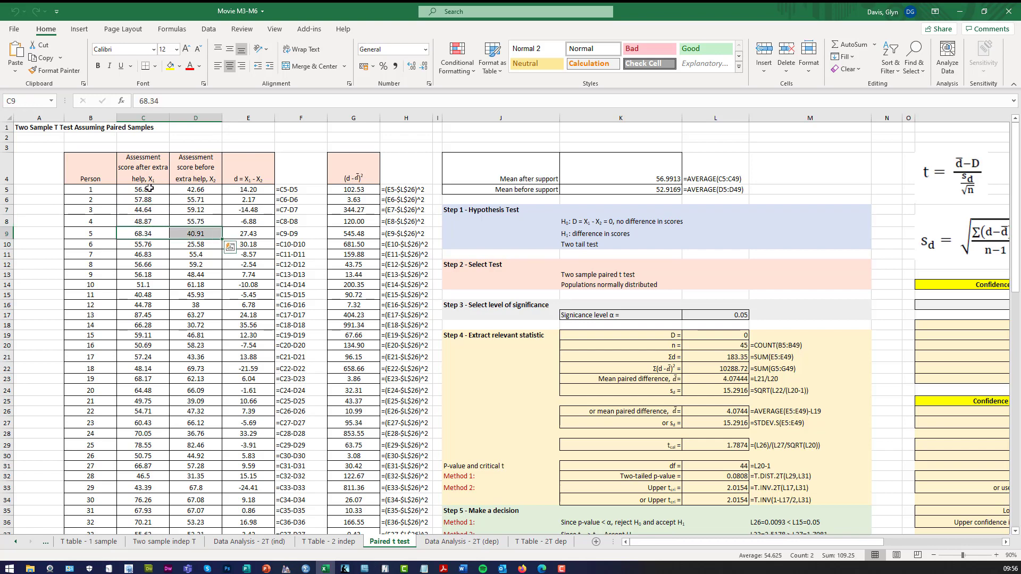
pyautogui.click(149, 189)
pyautogui.keyDown('shift'); pyautogui.click(188, 189); pyautogui.keyUp('shift')
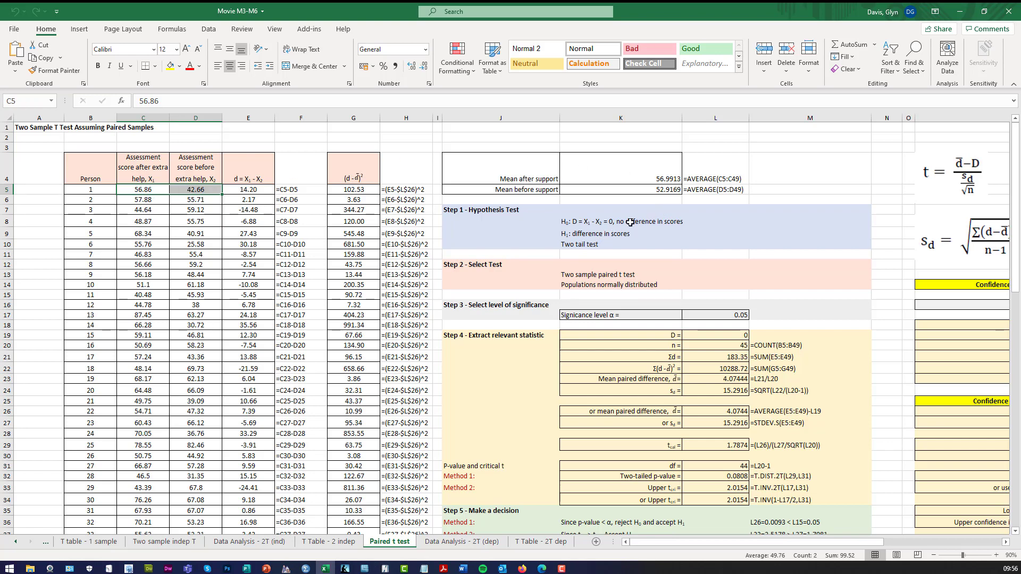
# Review the null and alternative hypotheses and tail type in Step 1, and the test choice and normality assumption in Step 2
pyautogui.click(708, 222)
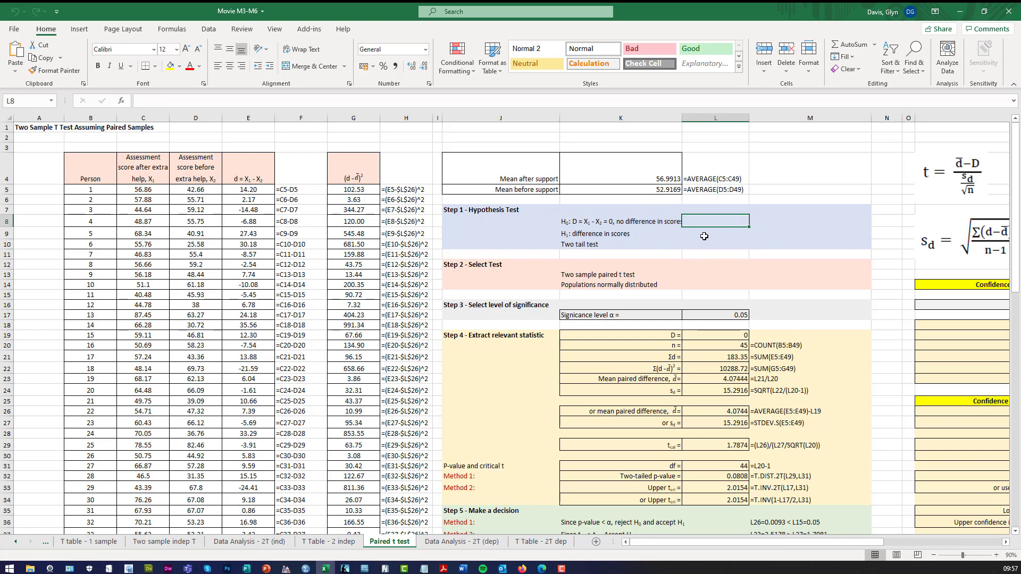
pyautogui.click(701, 234)
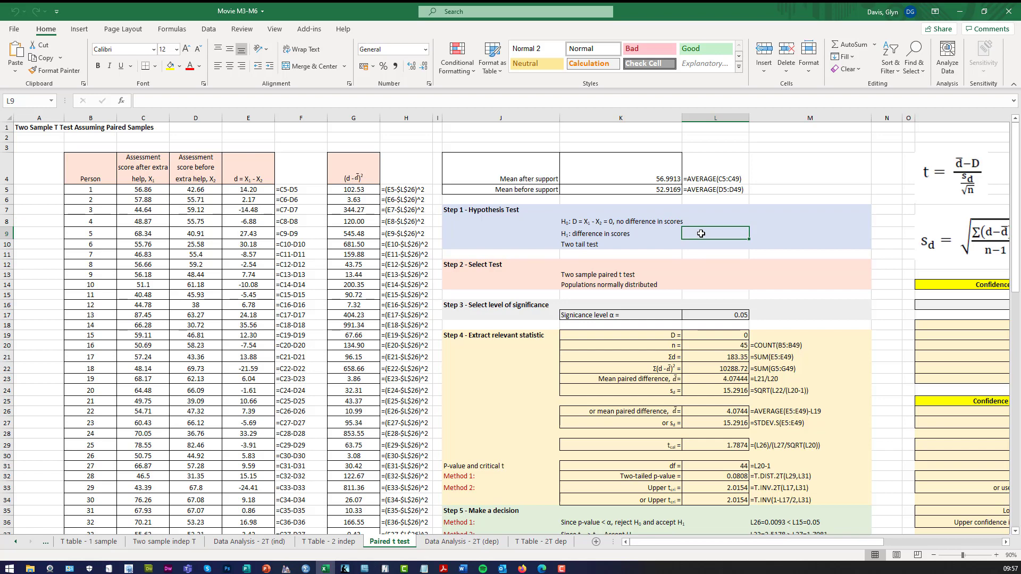
pyautogui.click(584, 233)
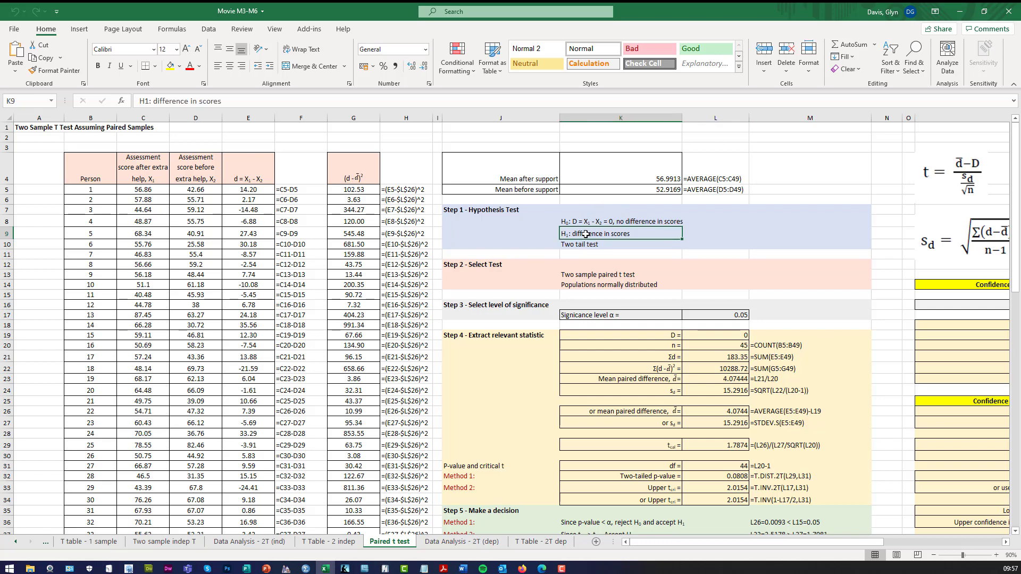
pyautogui.click(586, 245)
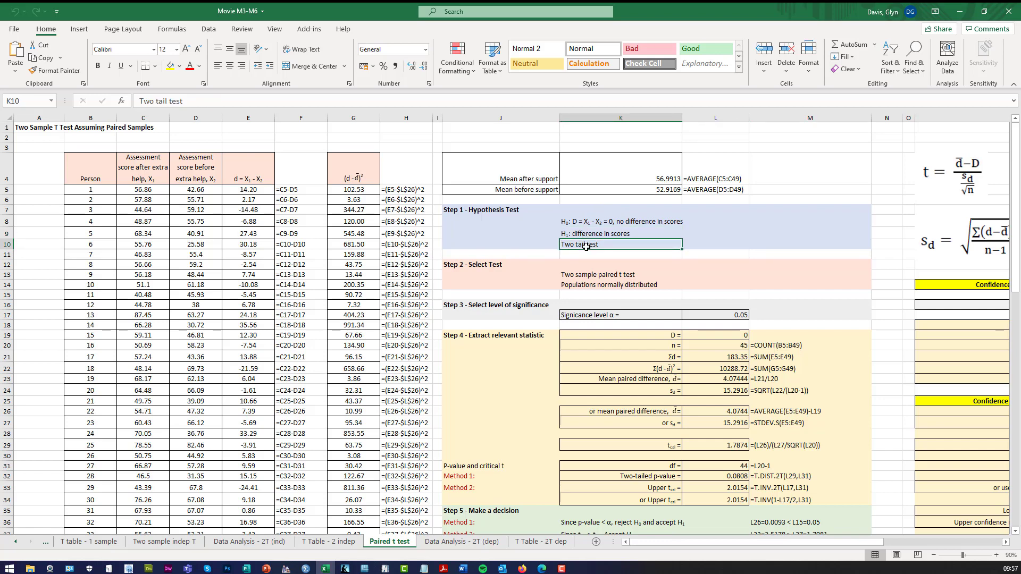
pyautogui.click(581, 284)
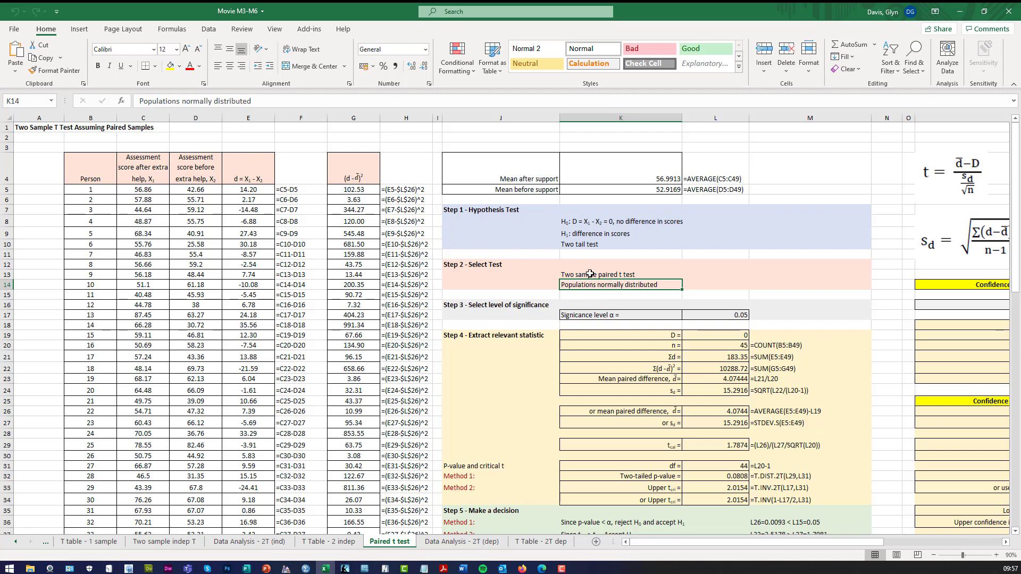
pyautogui.click(606, 273)
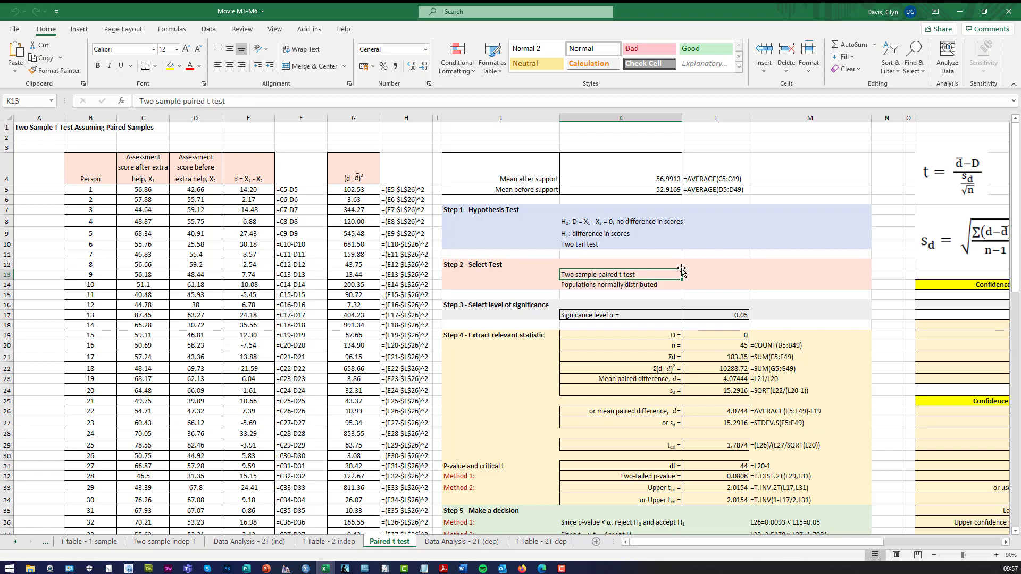
# Examine the equation pictures for the paired t statistic, the standard deviation of differences and the degrees of freedom
pyautogui.click(1005, 546)
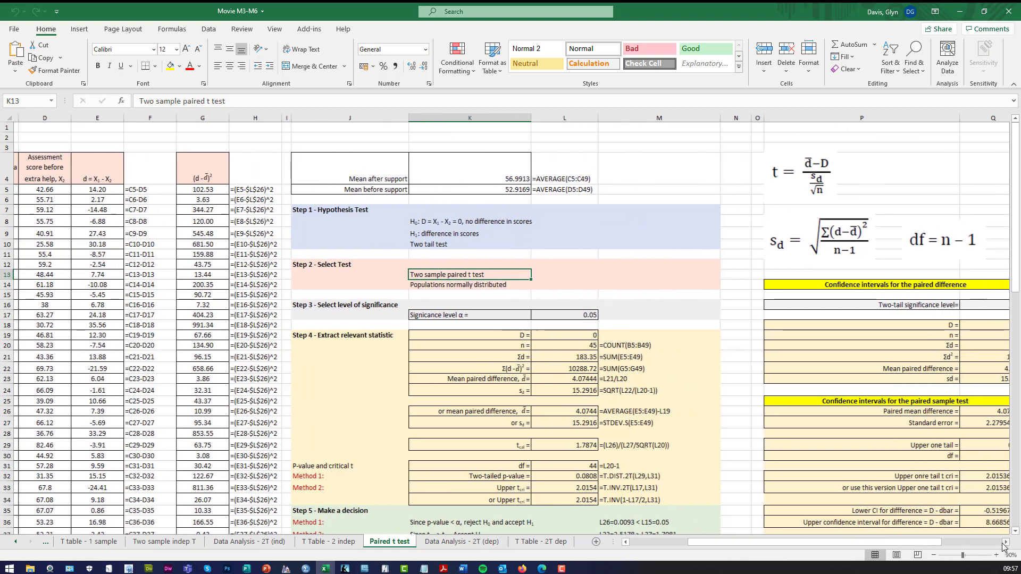
pyautogui.click(796, 173)
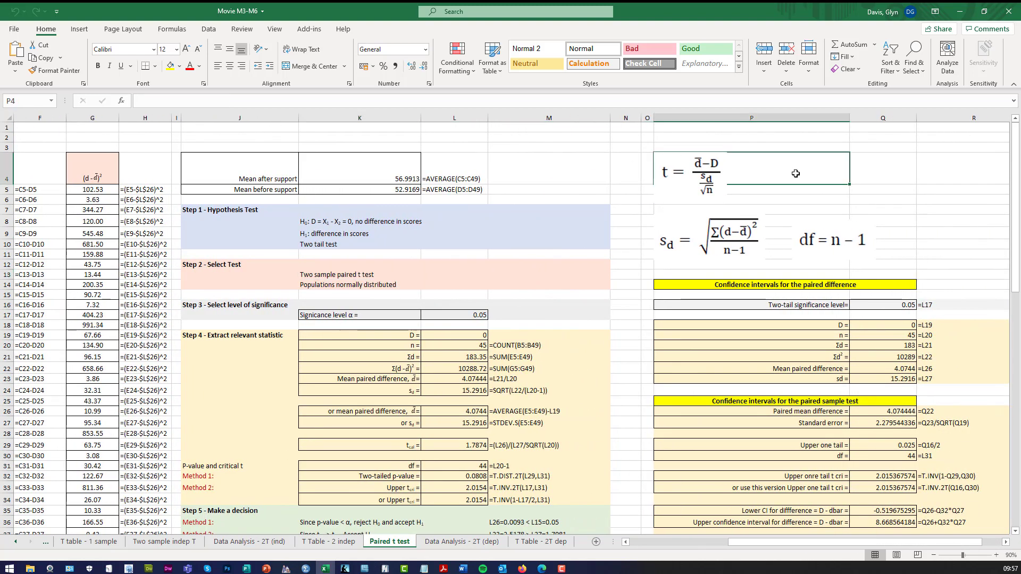
pyautogui.click(866, 167)
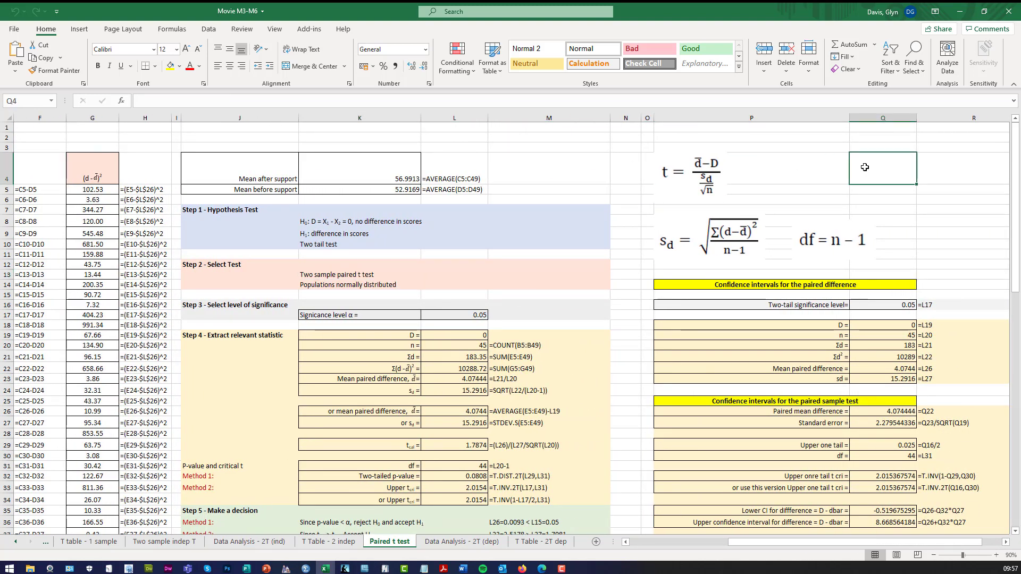
pyautogui.click(902, 243)
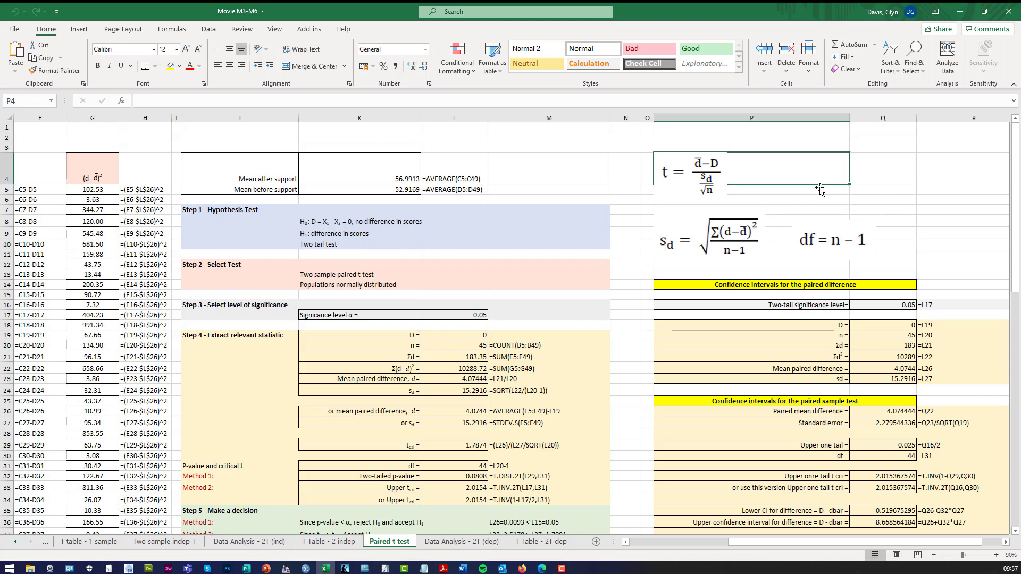
pyautogui.click(757, 240)
pyautogui.click(706, 172)
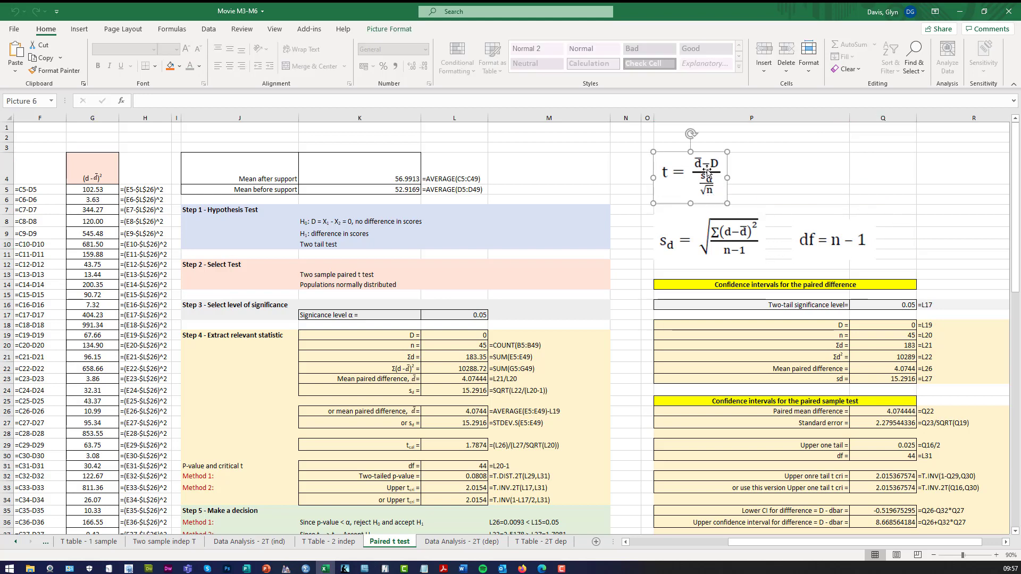
pyautogui.click(832, 241)
pyautogui.moveTo(738, 543); pyautogui.dragTo(627, 551)
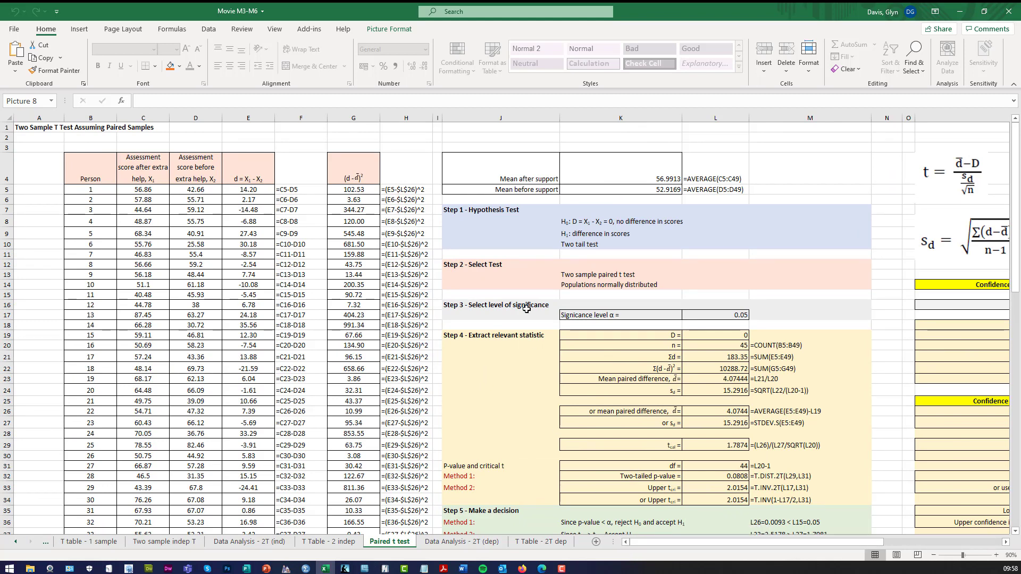
# Inspect the mean after support formula in K4 and check its source scores in column C down to C49
pyautogui.click(597, 172)
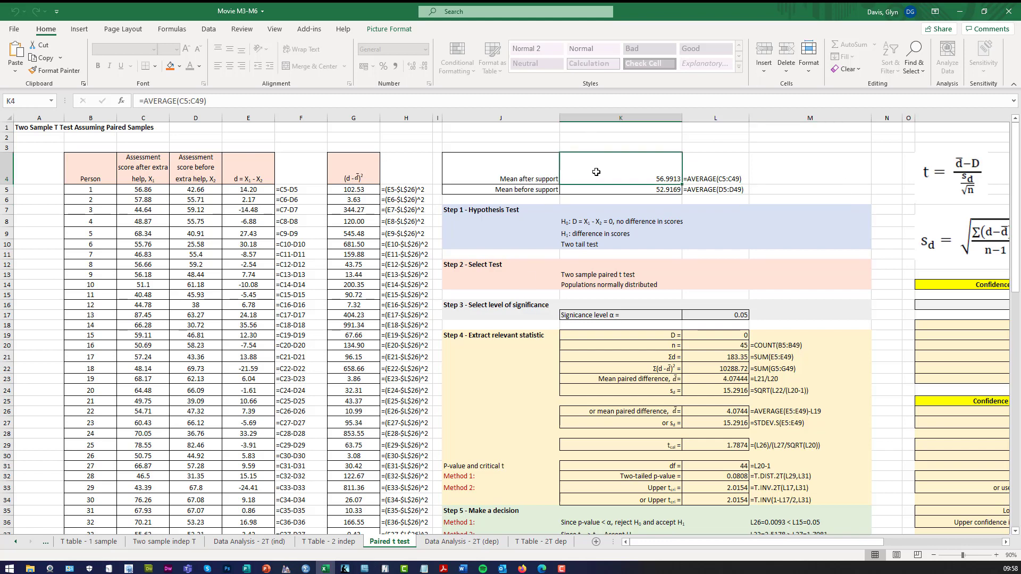
pyautogui.click(535, 174)
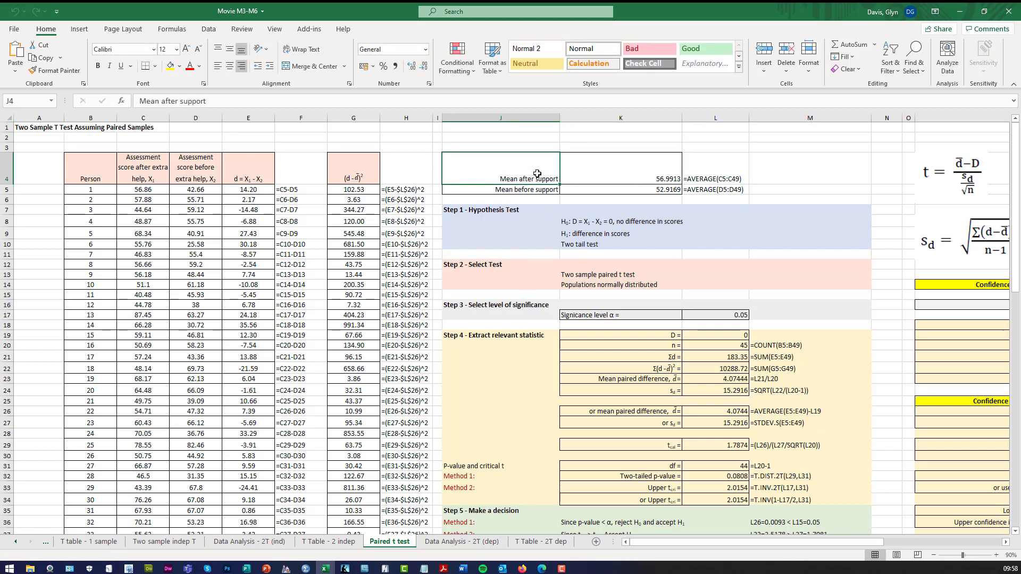
pyautogui.click(607, 172)
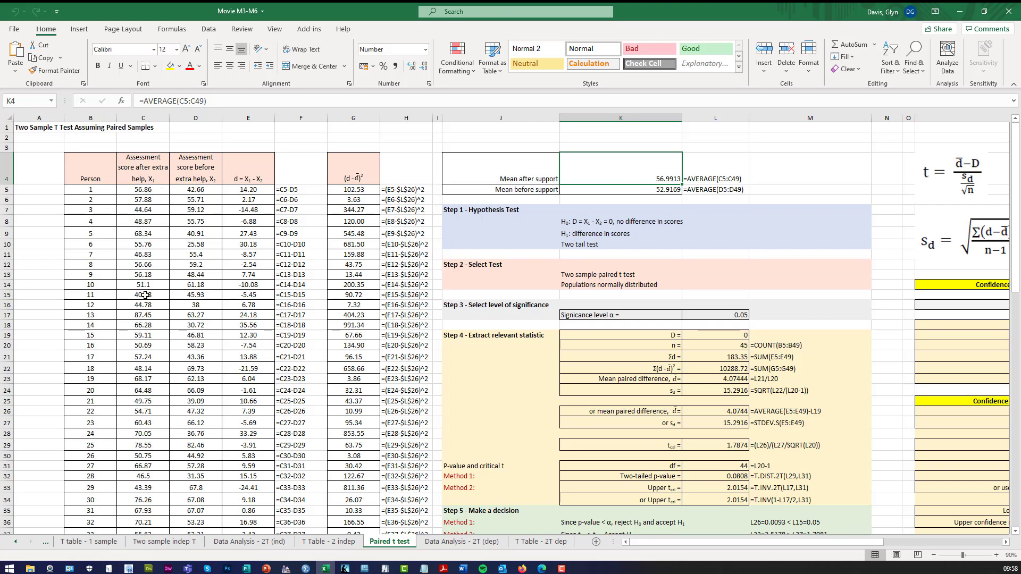
pyautogui.scroll(-1, 139, 350)
pyautogui.scroll(-6, 139, 350)
pyautogui.click(151, 449)
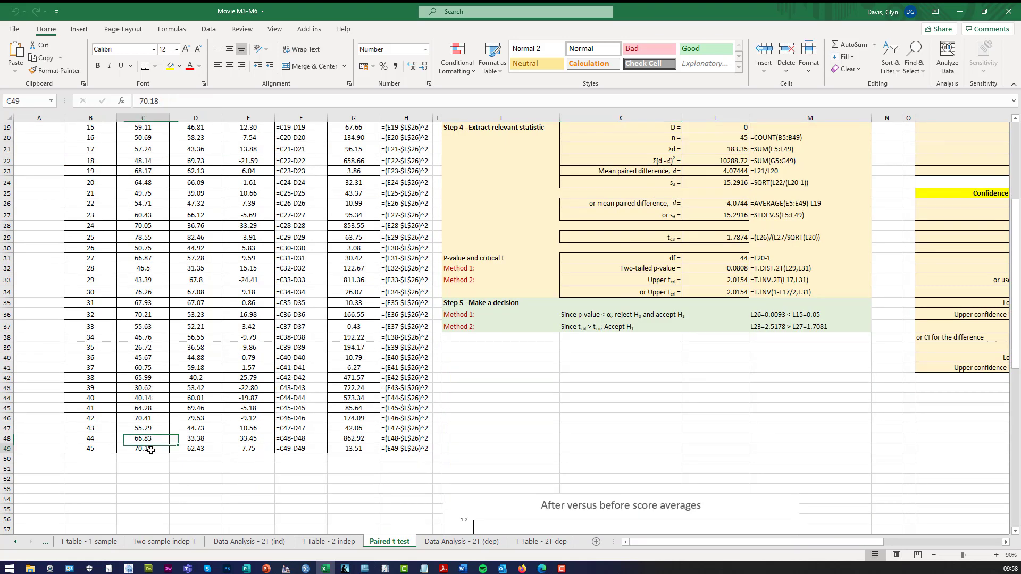
pyautogui.scroll(6, 274, 389)
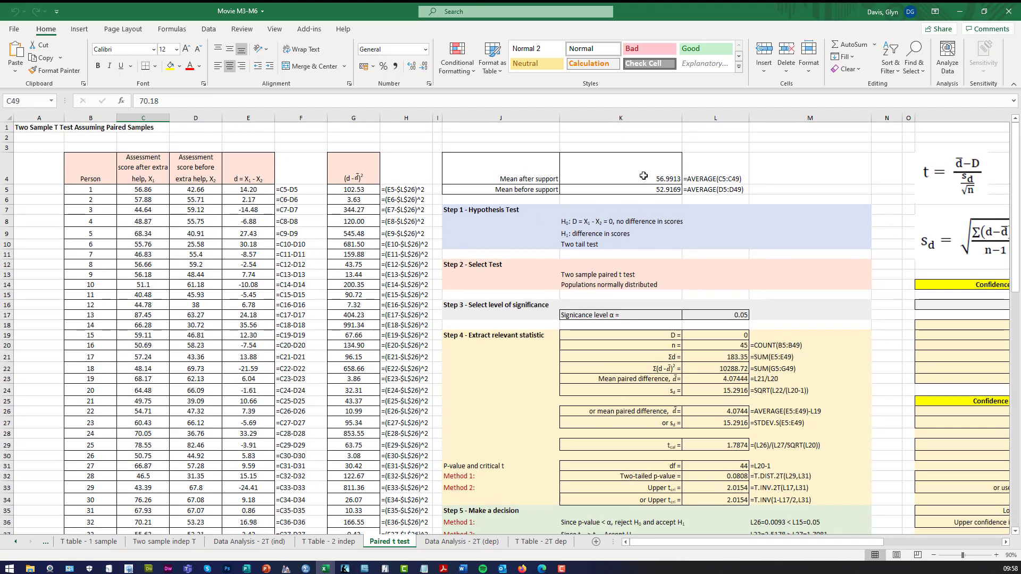
# Review the mean formulas in K4 and K5 and the Step 1 to Step 3 sections down to the significance level in L17
pyautogui.click(656, 172)
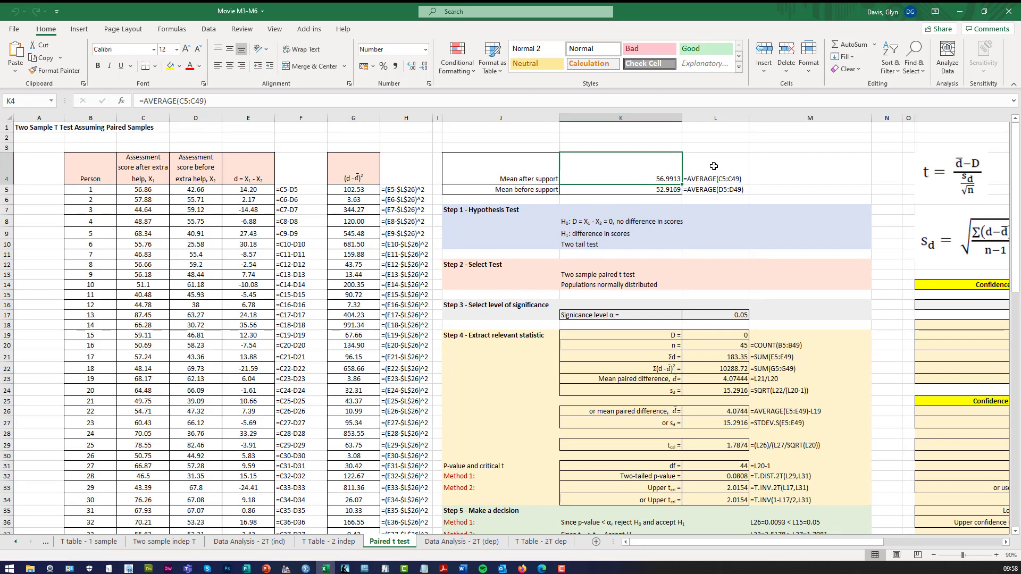
pyautogui.click(581, 189)
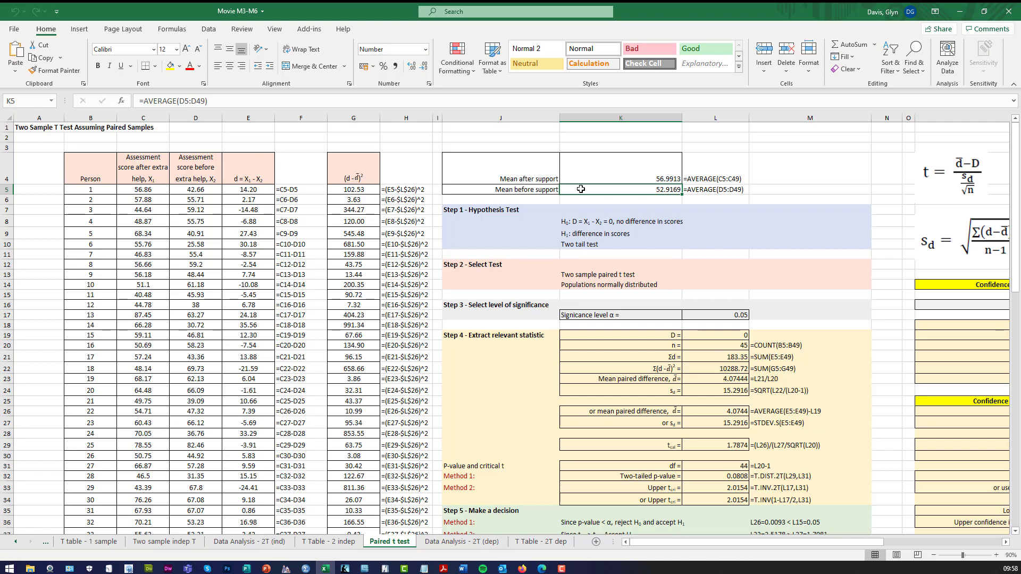
pyautogui.click(472, 210)
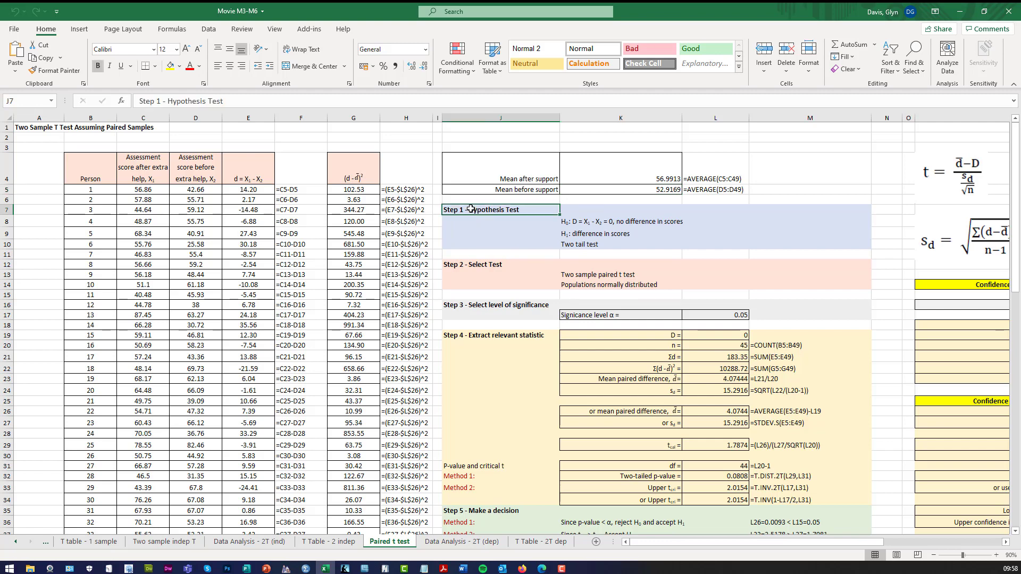
pyautogui.press('Down')
pyautogui.press('Down')
pyautogui.press('Down')
pyautogui.press('Down')
pyautogui.press('Down')
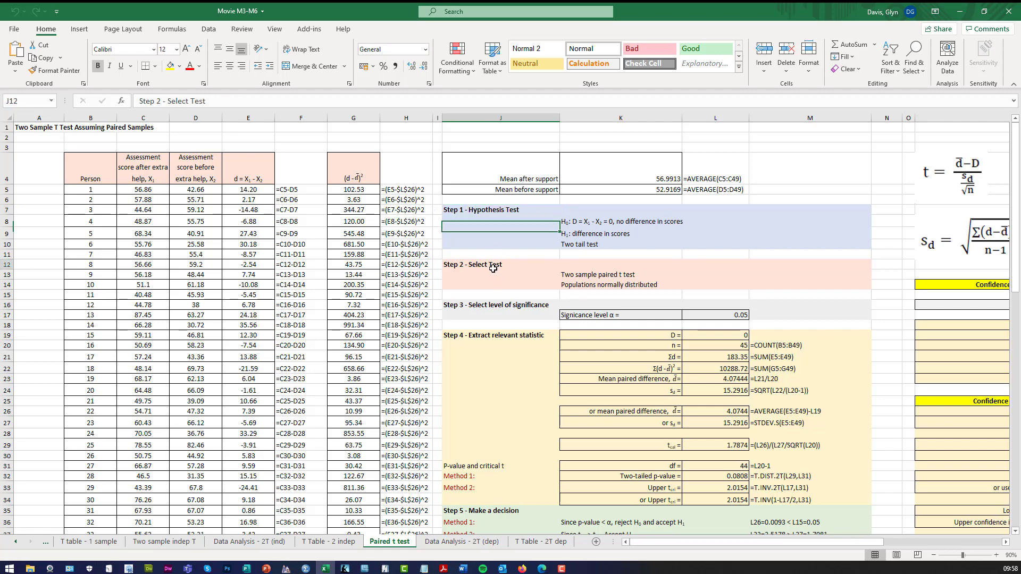
pyautogui.click(490, 306)
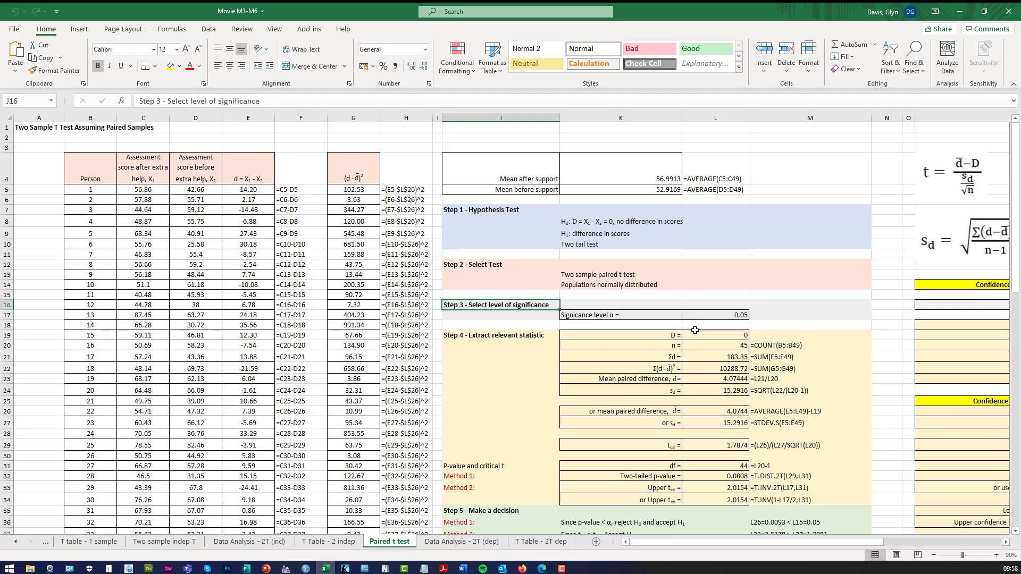
pyautogui.click(707, 315)
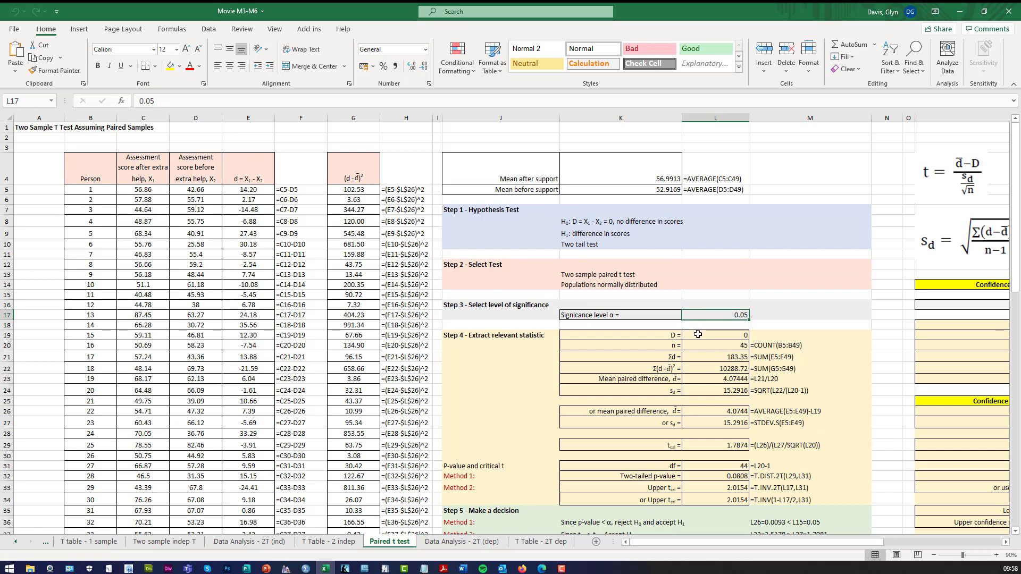
# Inspect the Step 4 entries for D, n, both sums, the mean paired difference and the standard deviation in L19:L24
pyautogui.click(698, 334)
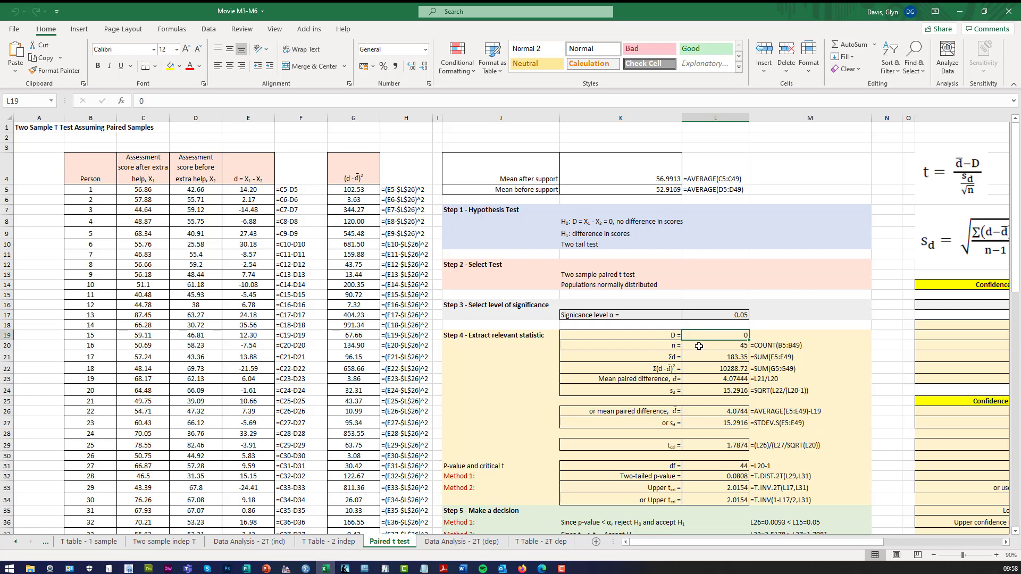
pyautogui.click(699, 347)
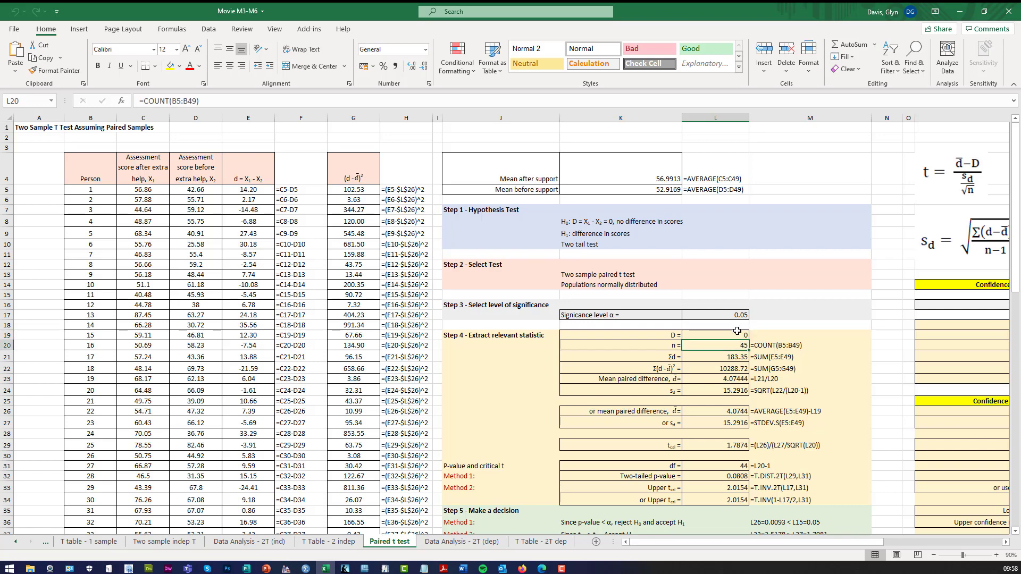
pyautogui.click(1006, 542)
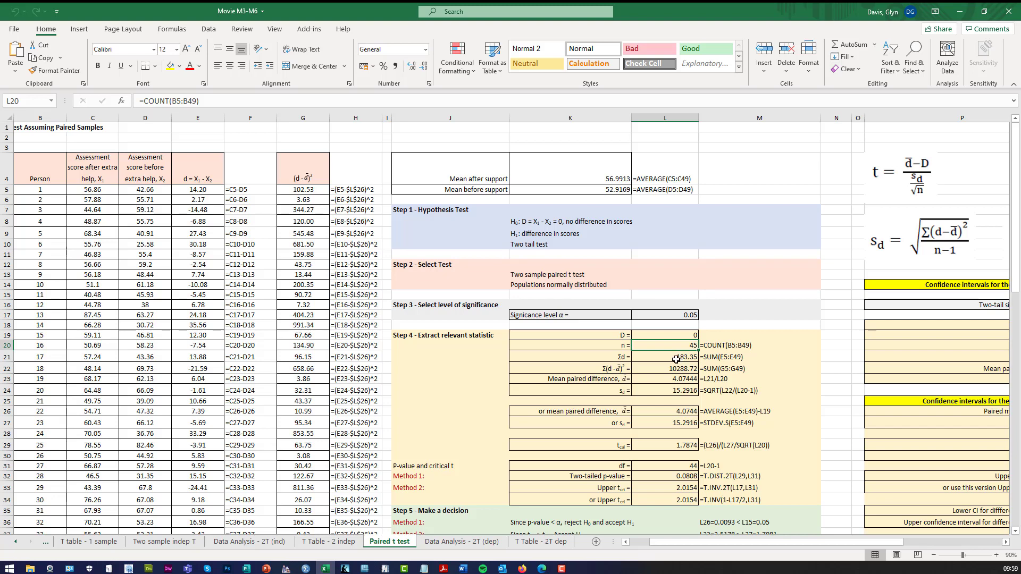
pyautogui.click(649, 356)
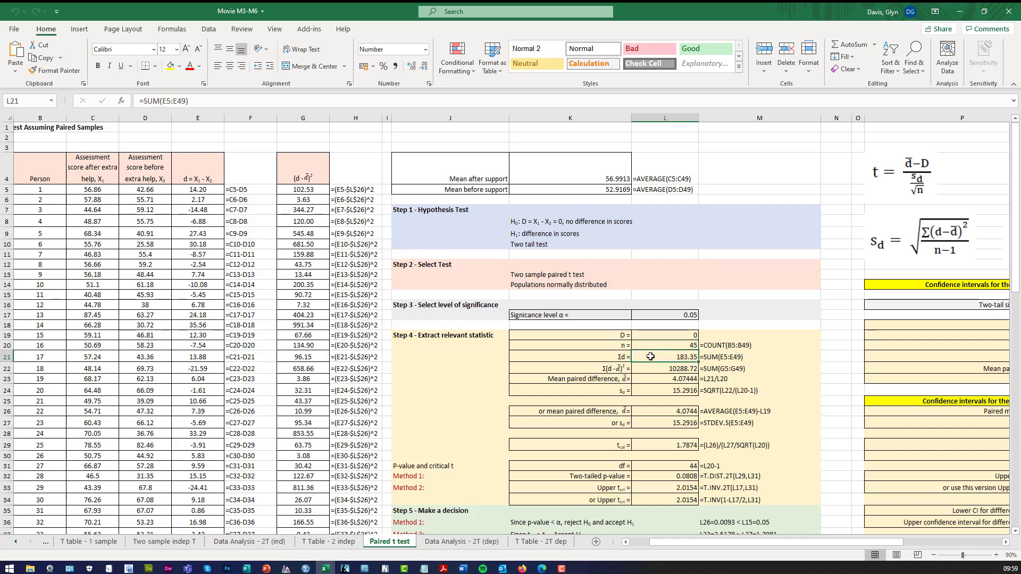
pyautogui.click(650, 369)
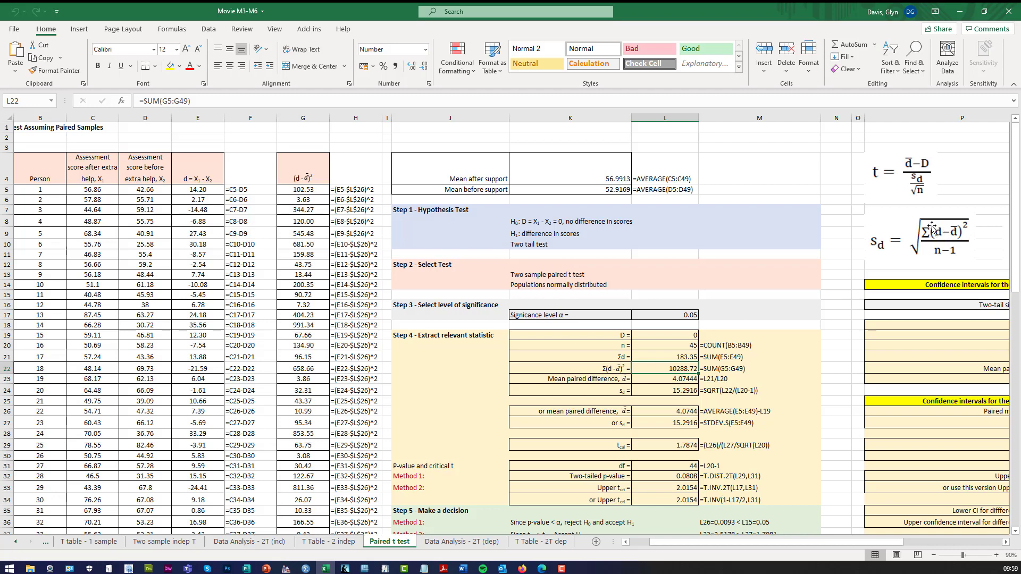
pyautogui.moveTo(688, 369); pyautogui.dragTo(661, 379)
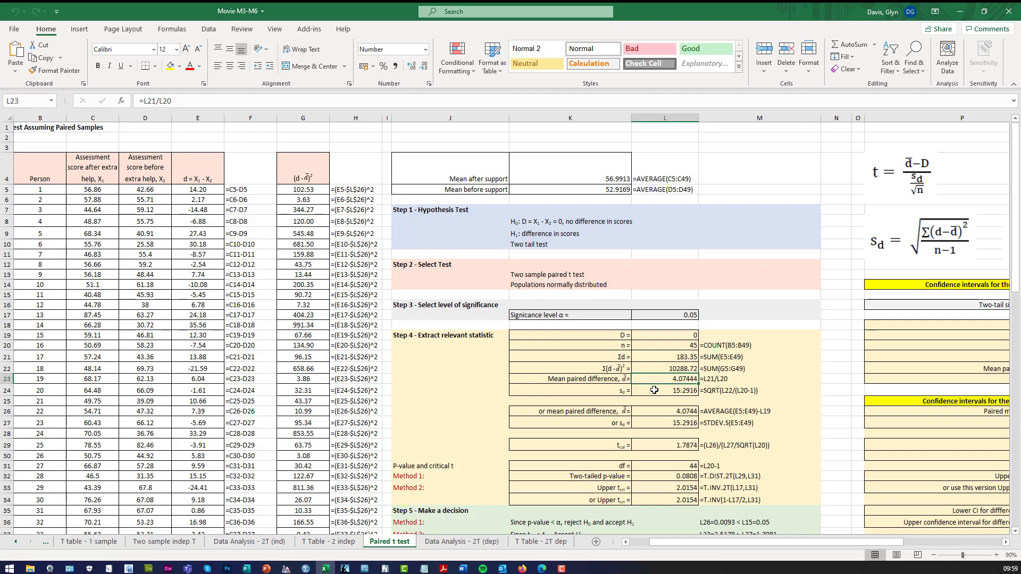
pyautogui.click(654, 390)
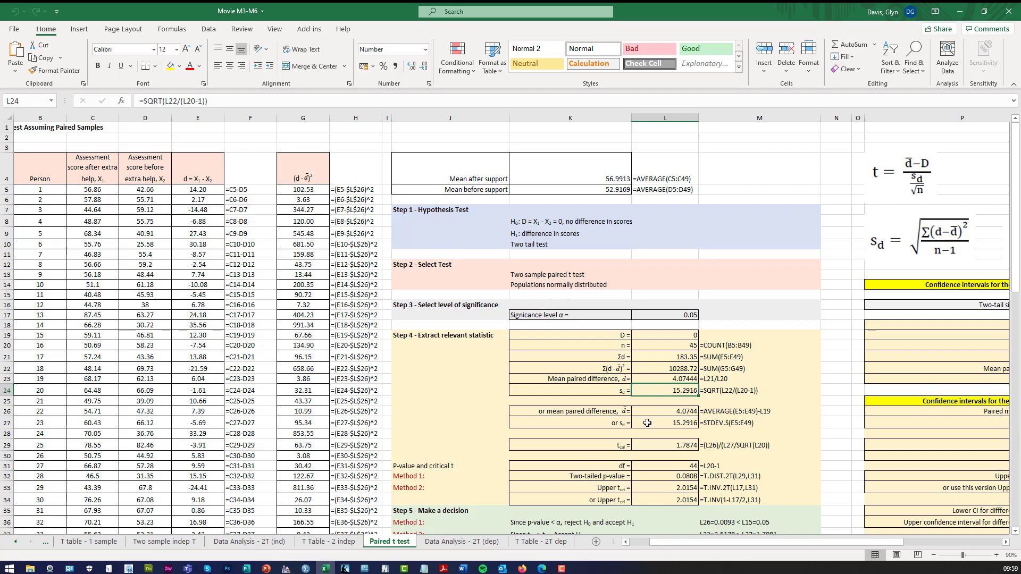
pyautogui.click(646, 379)
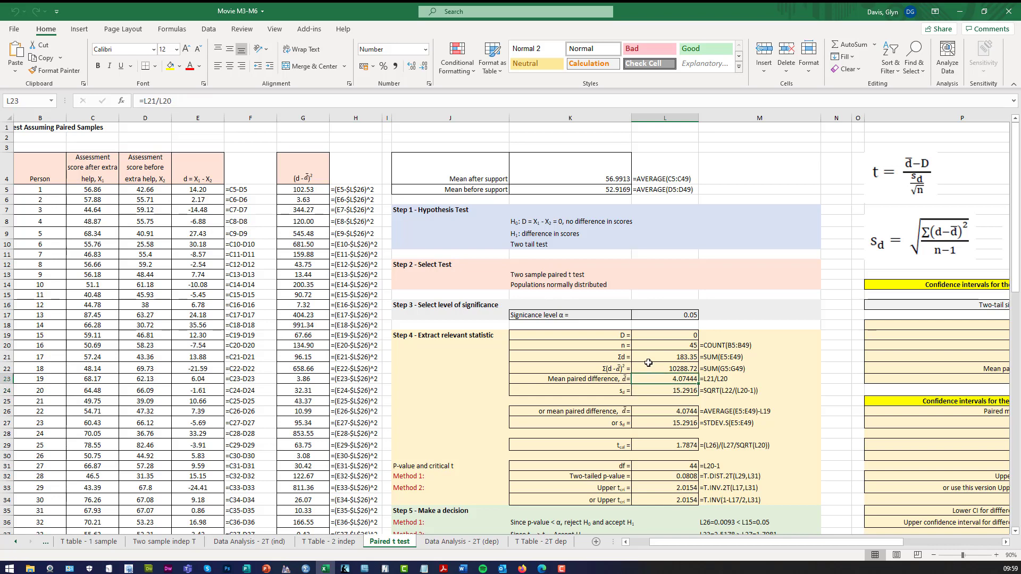
pyautogui.click(643, 369)
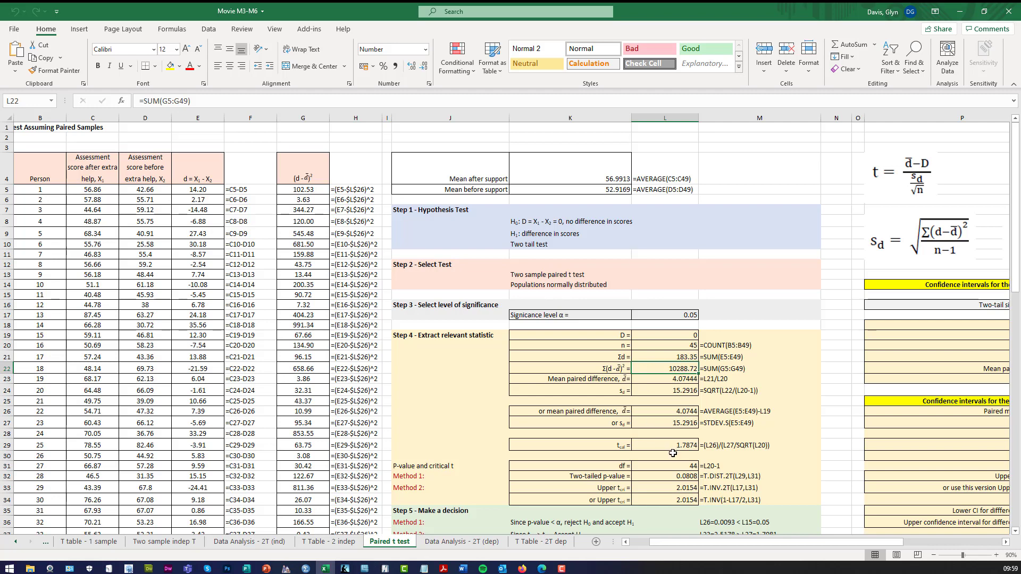
# Examine the calculated t formula in L29 and the degrees of freedom in L31, checking them against the means and the equation pictures
pyautogui.click(656, 444)
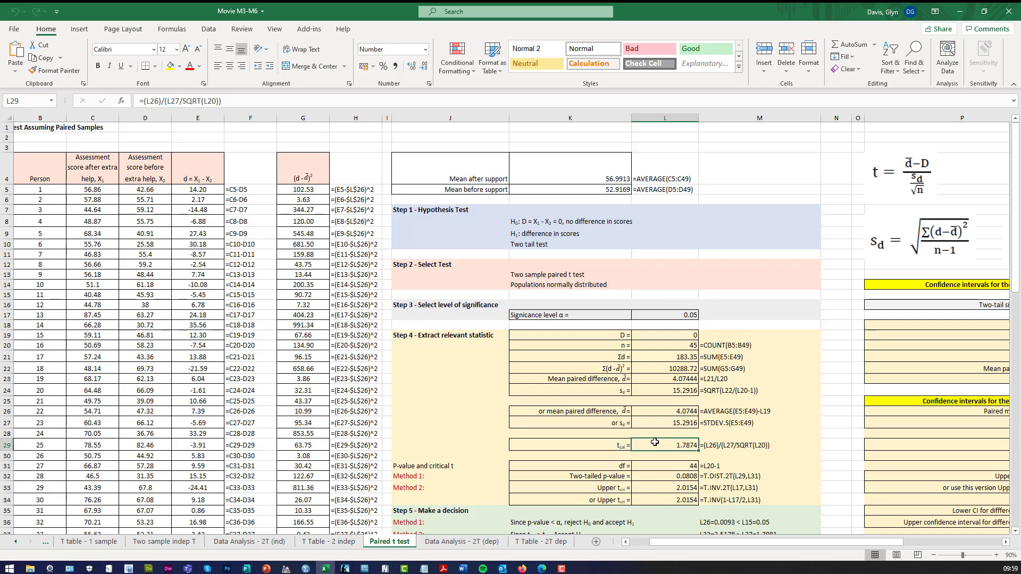
pyautogui.click(596, 169)
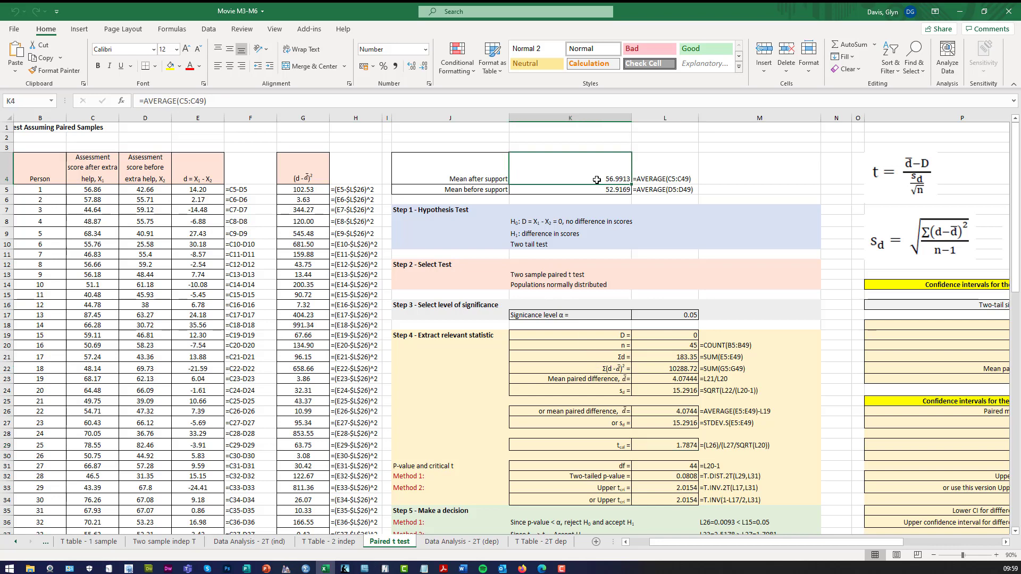
pyautogui.click(656, 445)
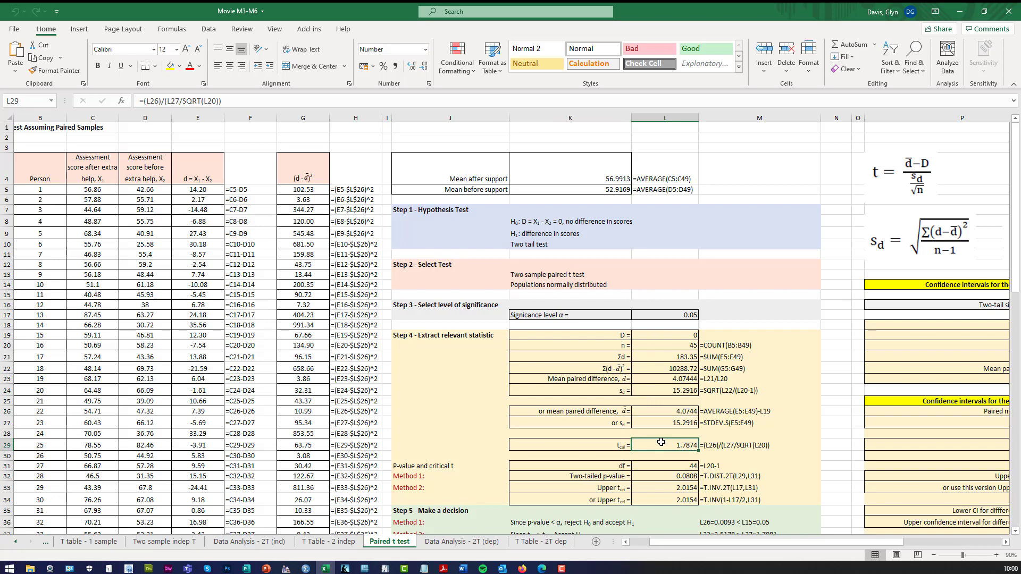
pyautogui.click(659, 465)
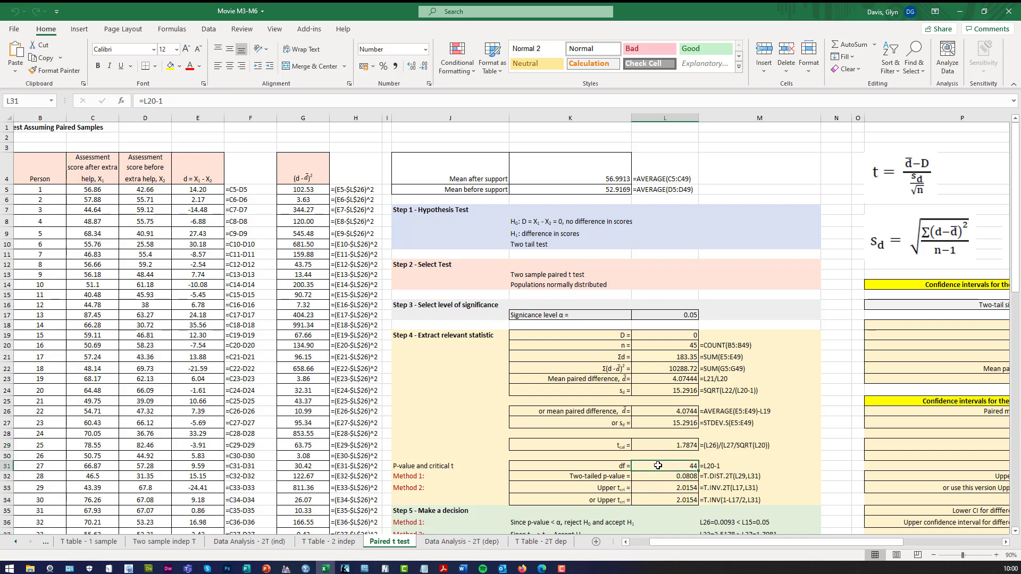
pyautogui.doubleClick(1005, 542)
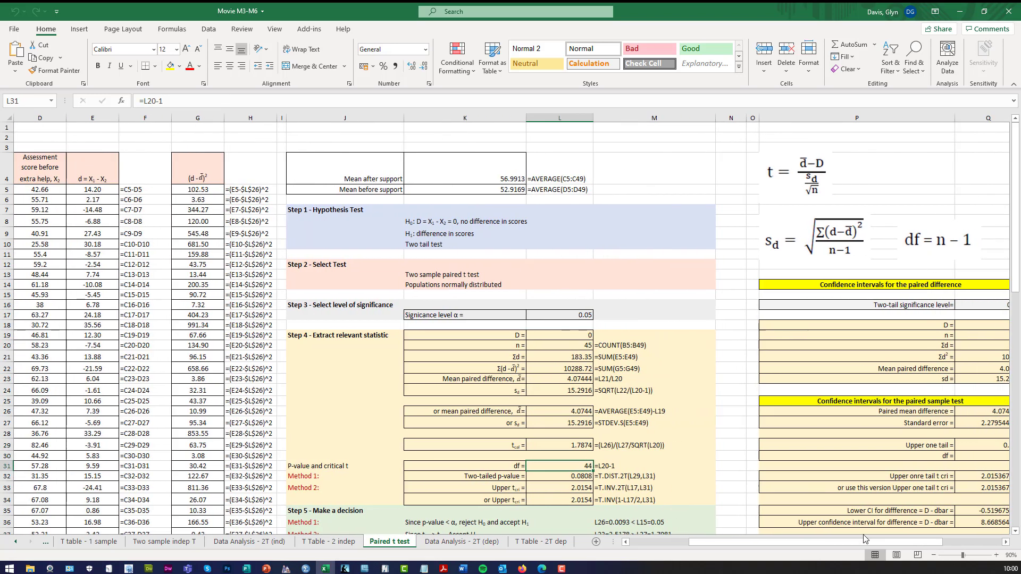
pyautogui.hscroll(-3, 857, 540)
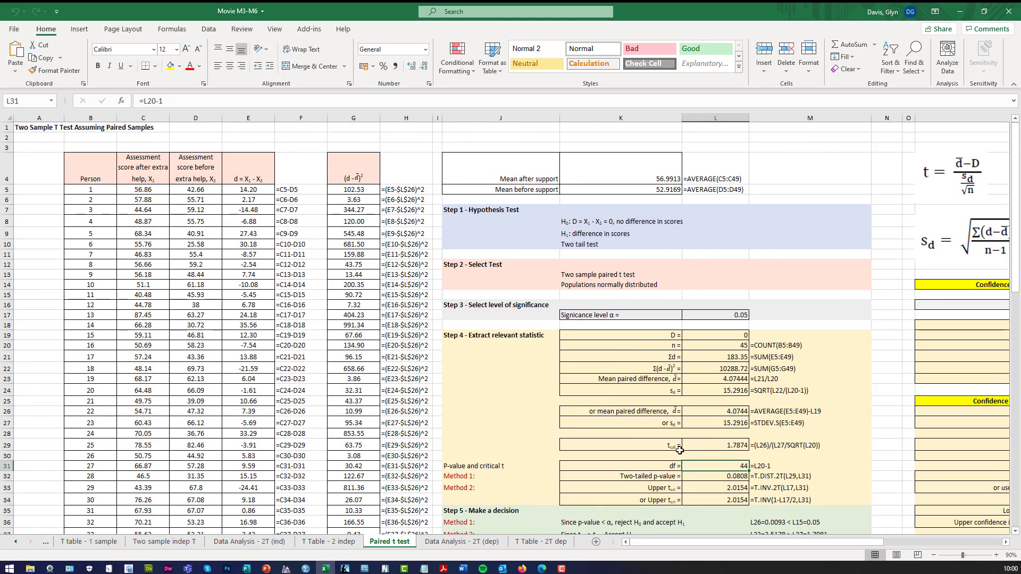
# Compare the two-tailed p-value in L32 with the significance level in L17, referring to the tail type in K10
pyautogui.click(699, 479)
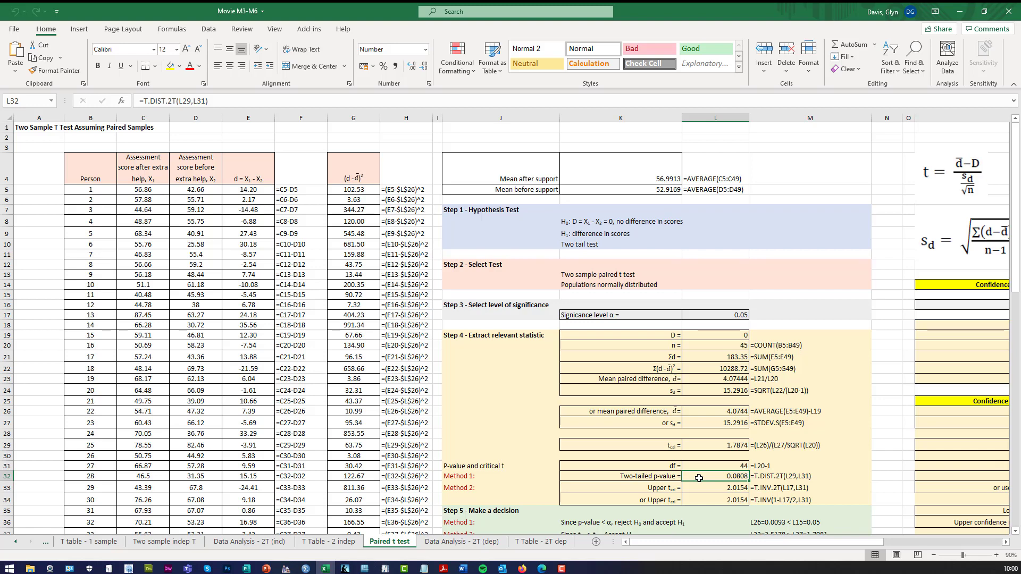
pyautogui.click(585, 248)
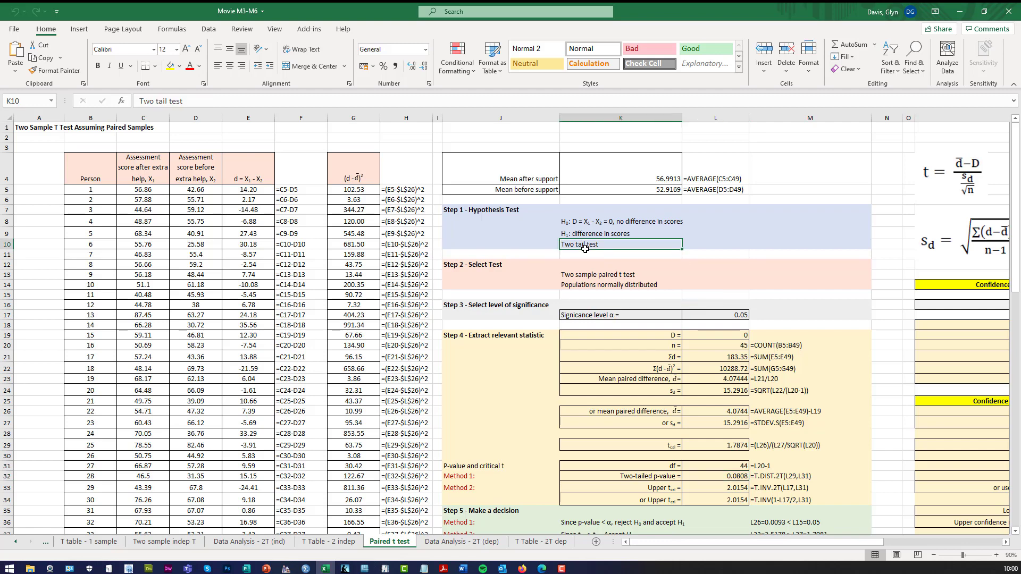
pyautogui.click(704, 316)
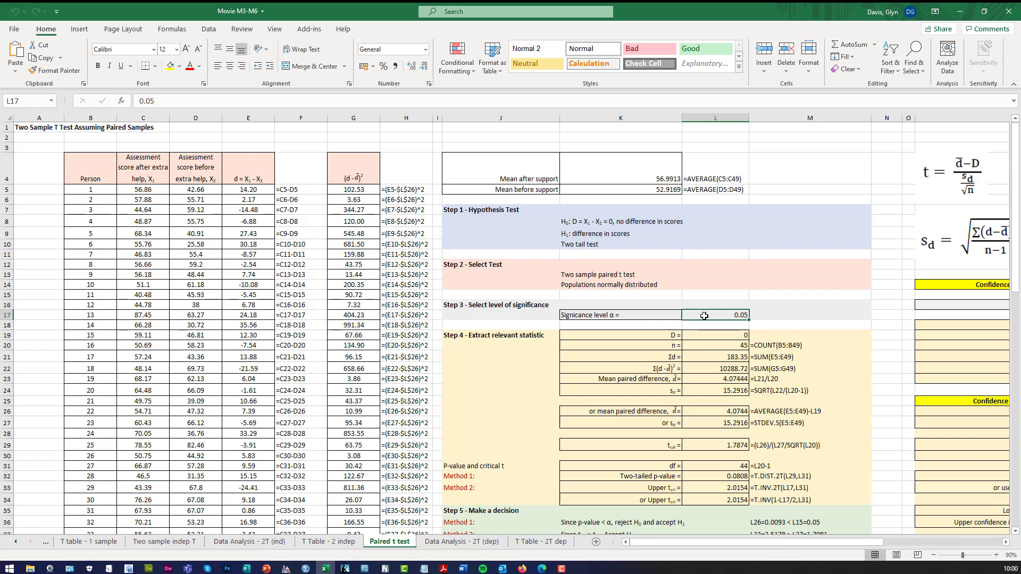
pyautogui.click(704, 480)
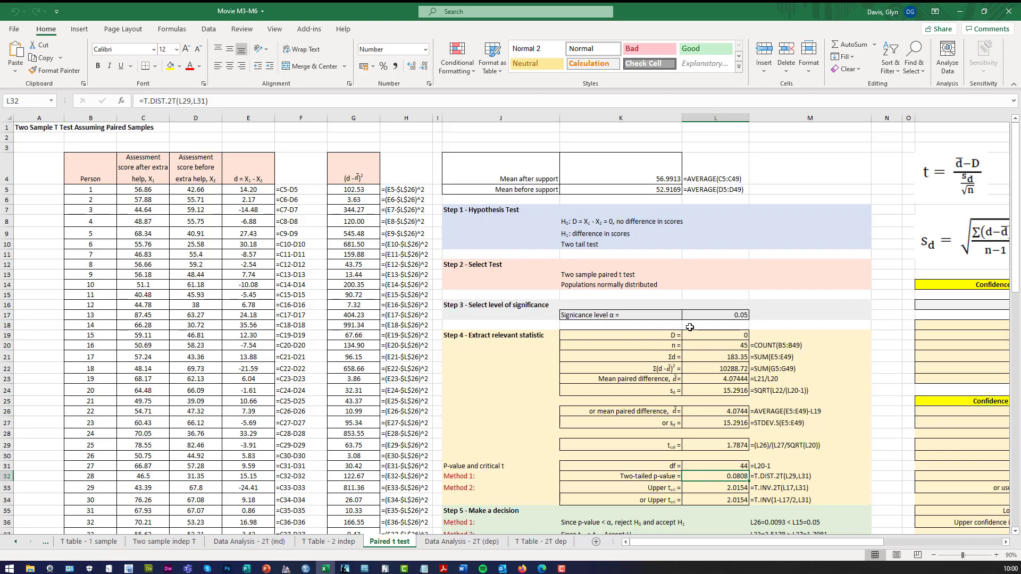
pyautogui.click(700, 314)
pyautogui.click(709, 473)
# Check the critical t formulas in L33 and L34, and negate the one in L34 to read =-T.INV(1-L17/2,L31)
pyautogui.click(694, 489)
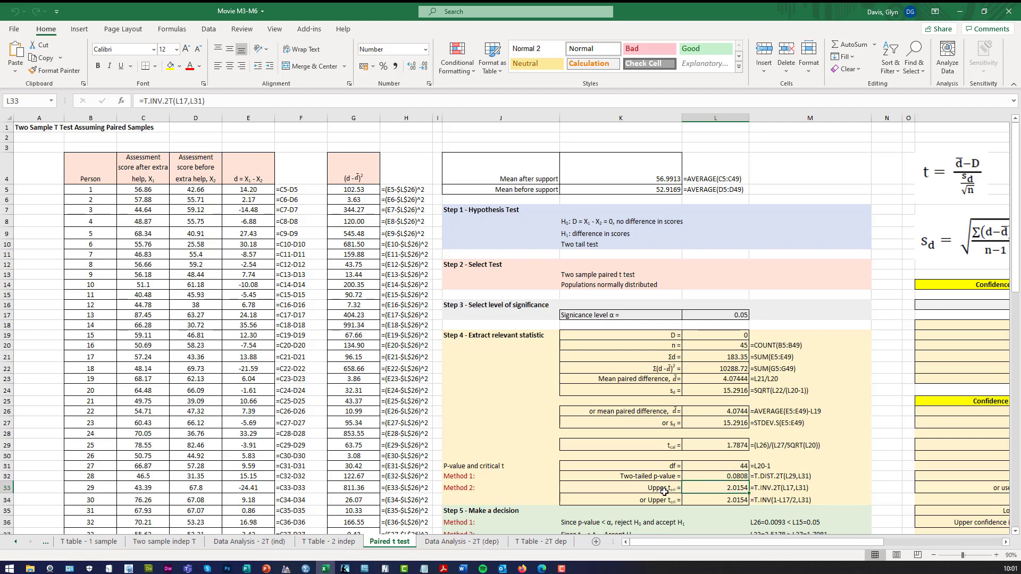
pyautogui.click(705, 503)
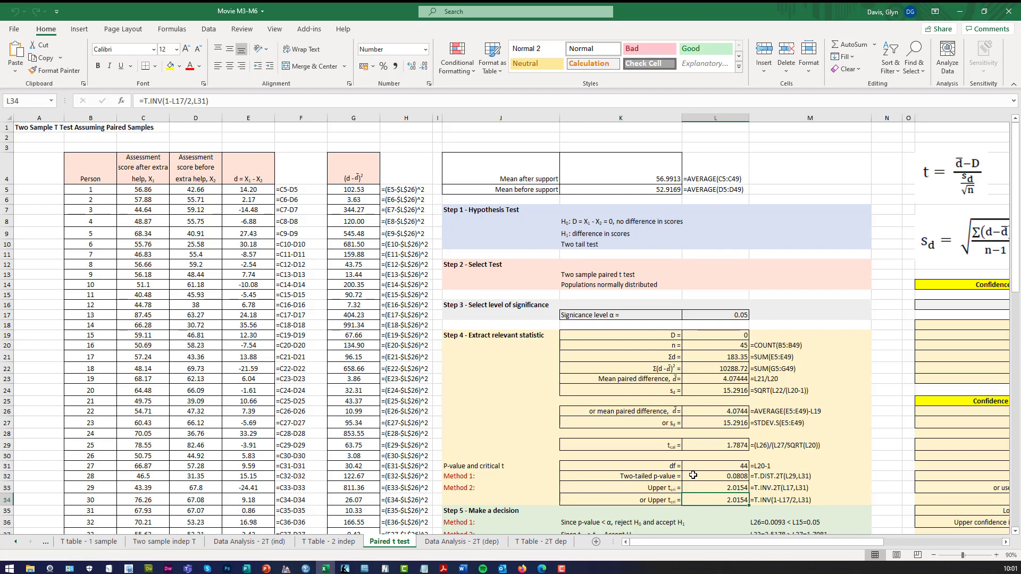
pyautogui.click(151, 101)
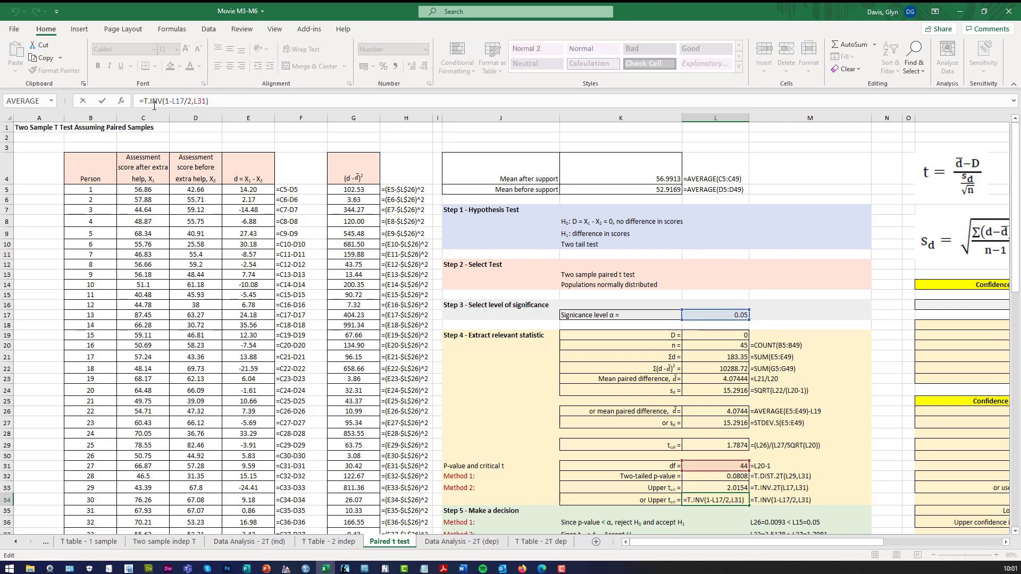
pyautogui.write('-')
pyautogui.press('Return')
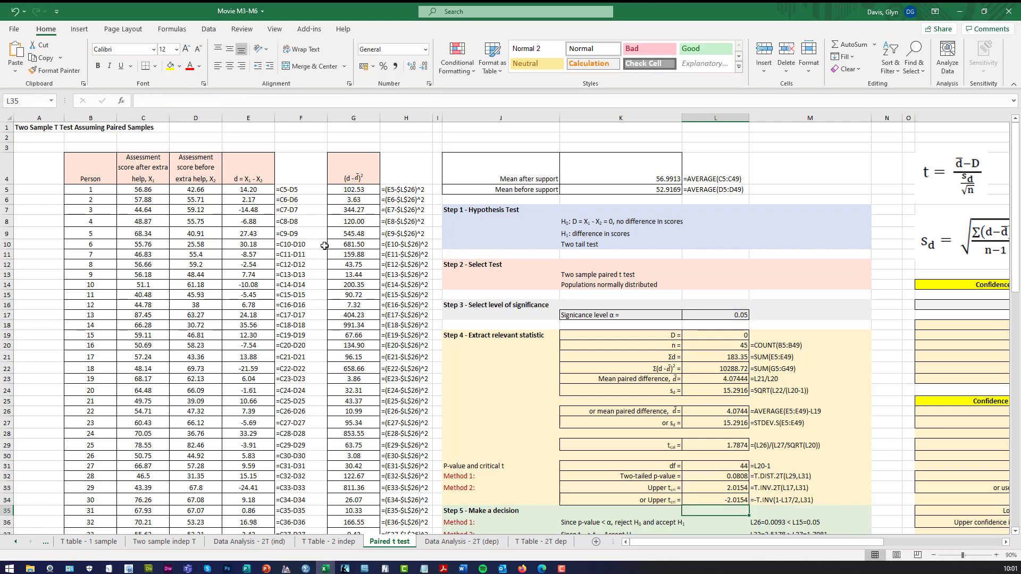
# Compare the calculated t in L29 with the critical t values in L34 and L33
pyautogui.click(736, 445)
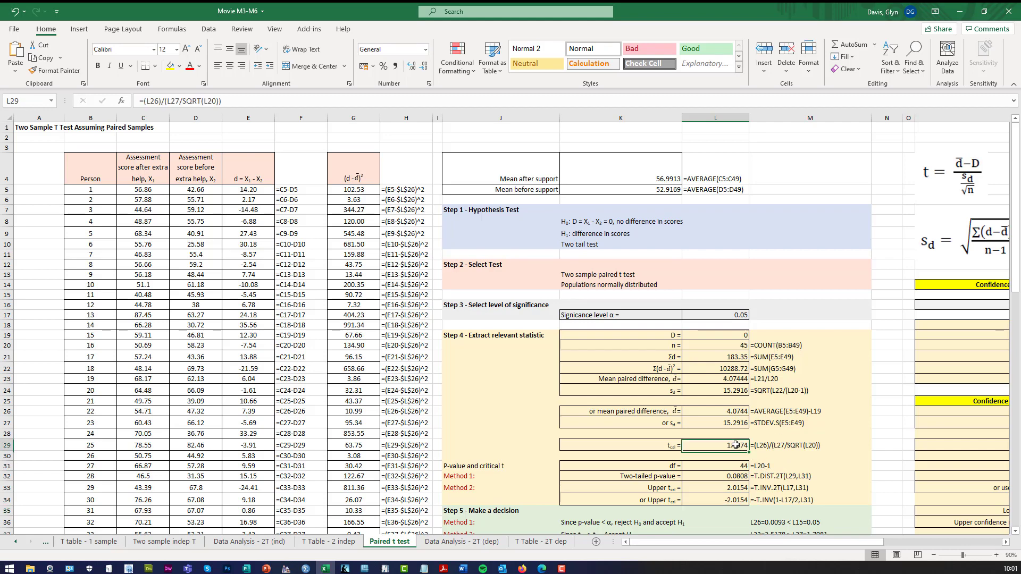
pyautogui.click(729, 502)
pyautogui.click(729, 488)
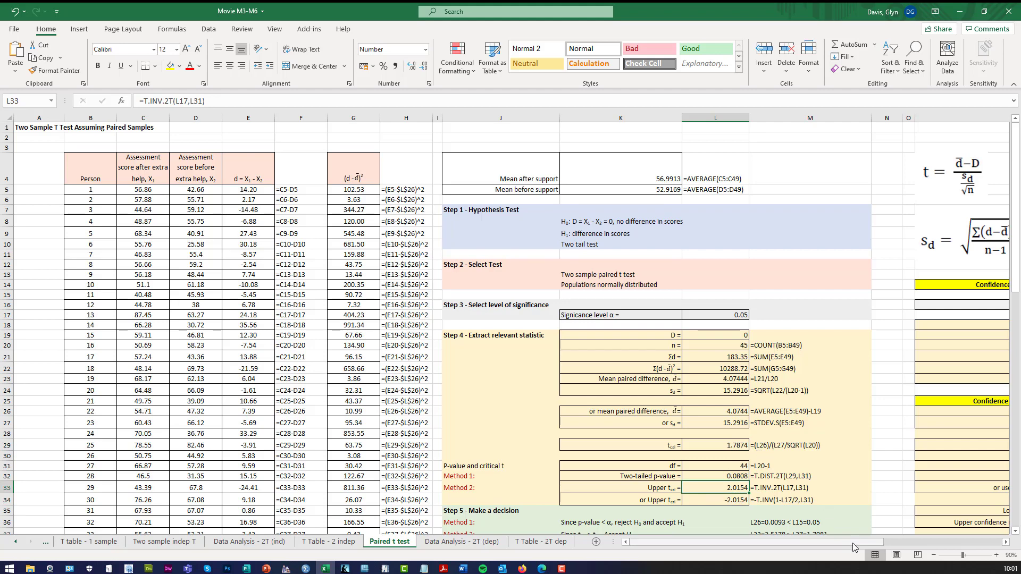
# Examine the confidence interval inputs in Q18, Q19, Q22 and Q23 and the lower confidence limit in row 35
pyautogui.moveTo(855, 550); pyautogui.dragTo(974, 556)
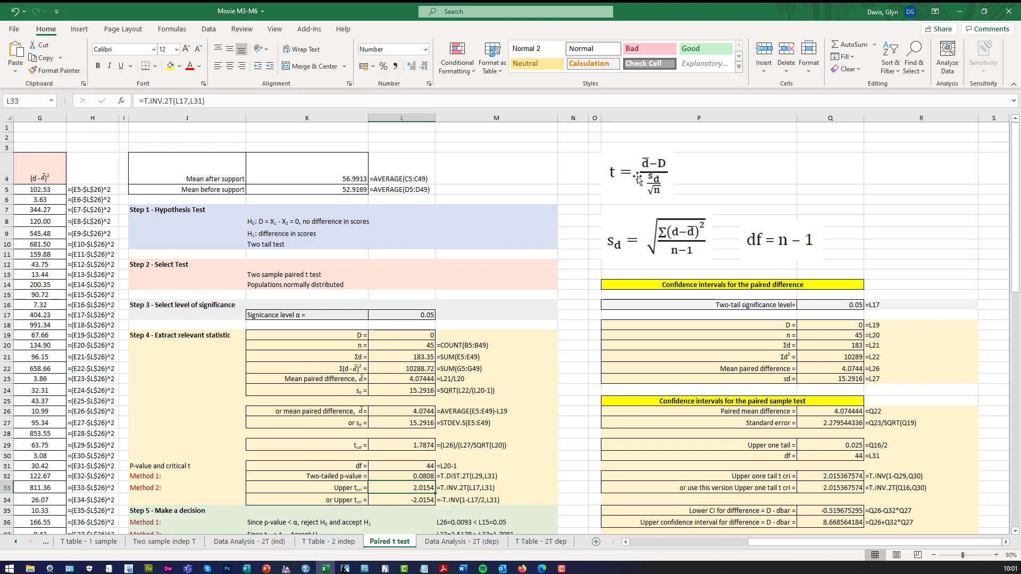
pyautogui.scroll(-3, 894, 252)
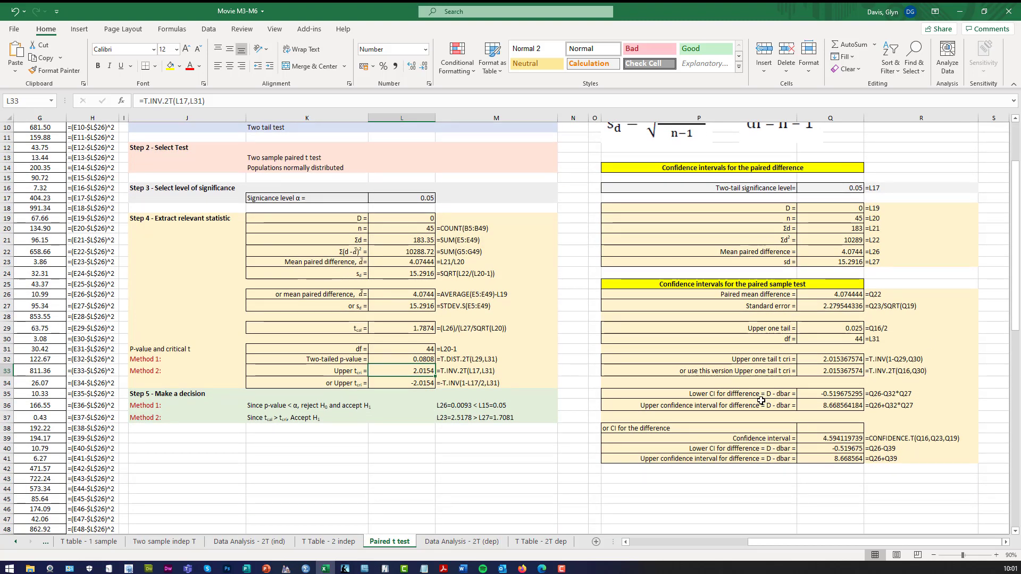
pyautogui.click(819, 207)
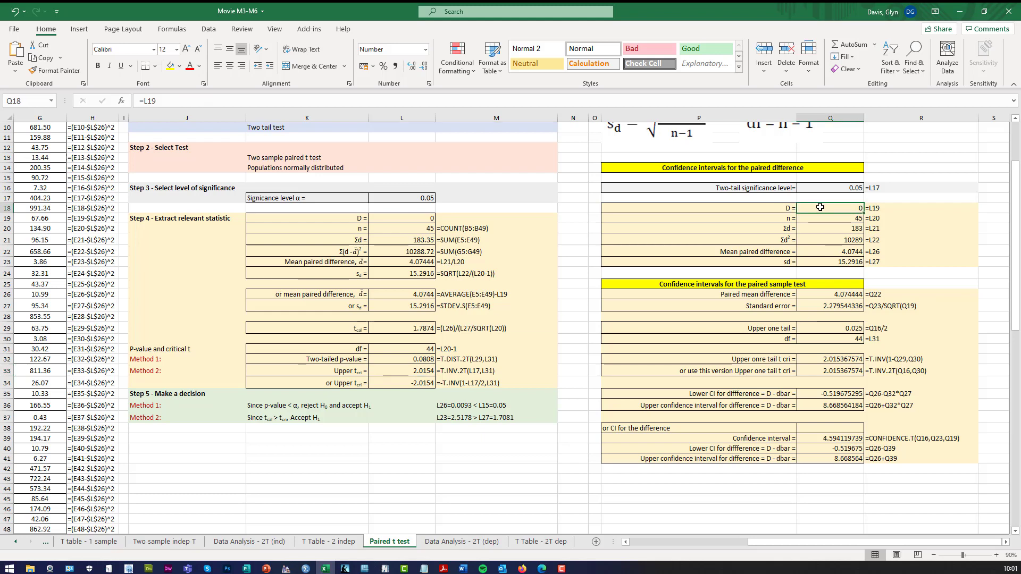
pyautogui.click(820, 219)
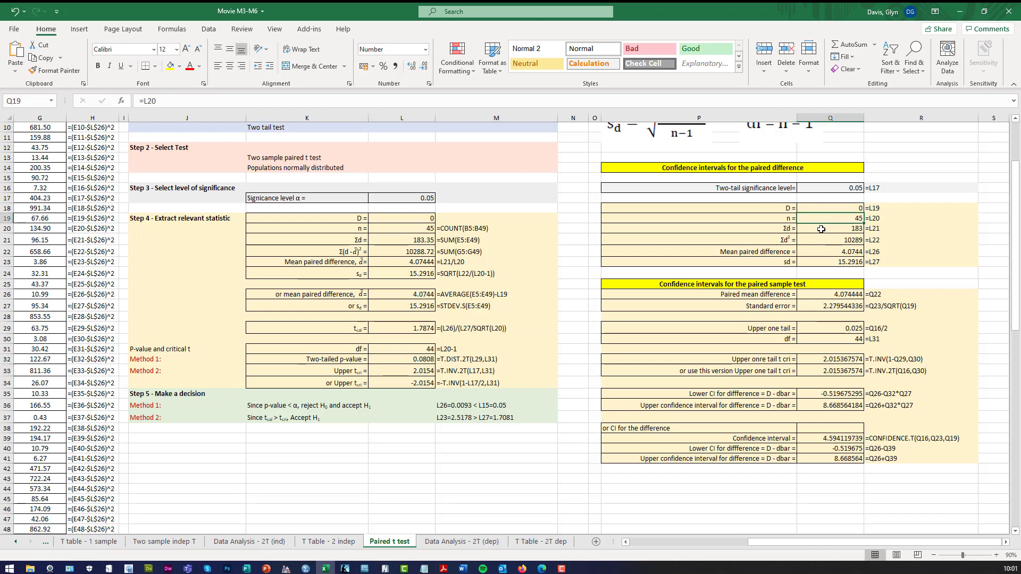
pyautogui.click(811, 252)
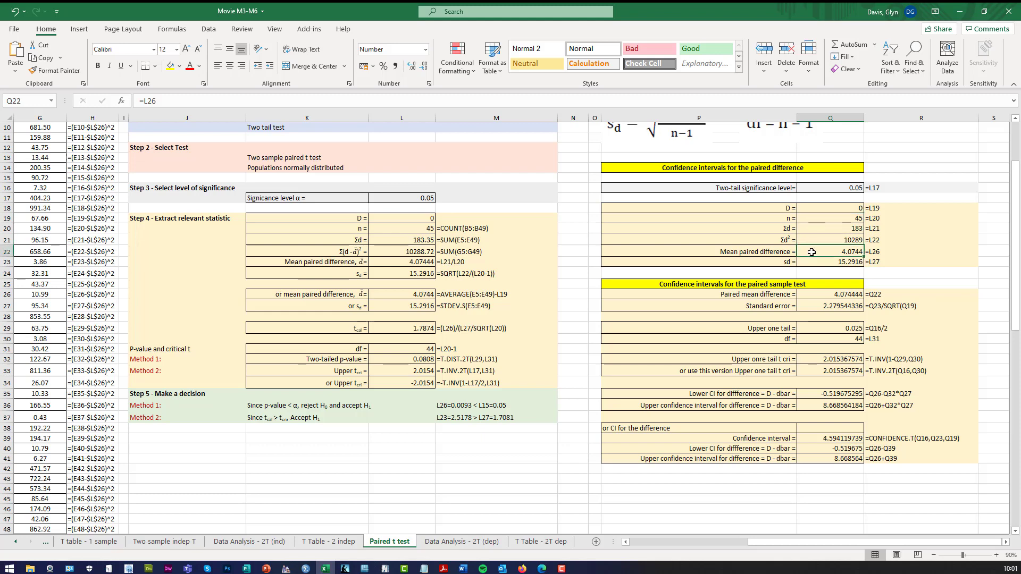
pyautogui.click(812, 264)
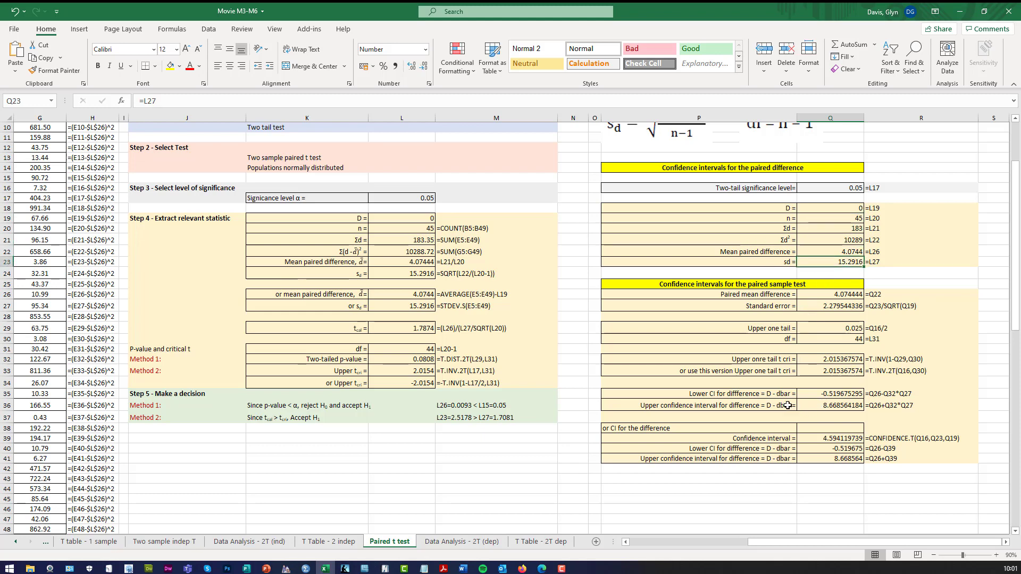
pyautogui.click(772, 394)
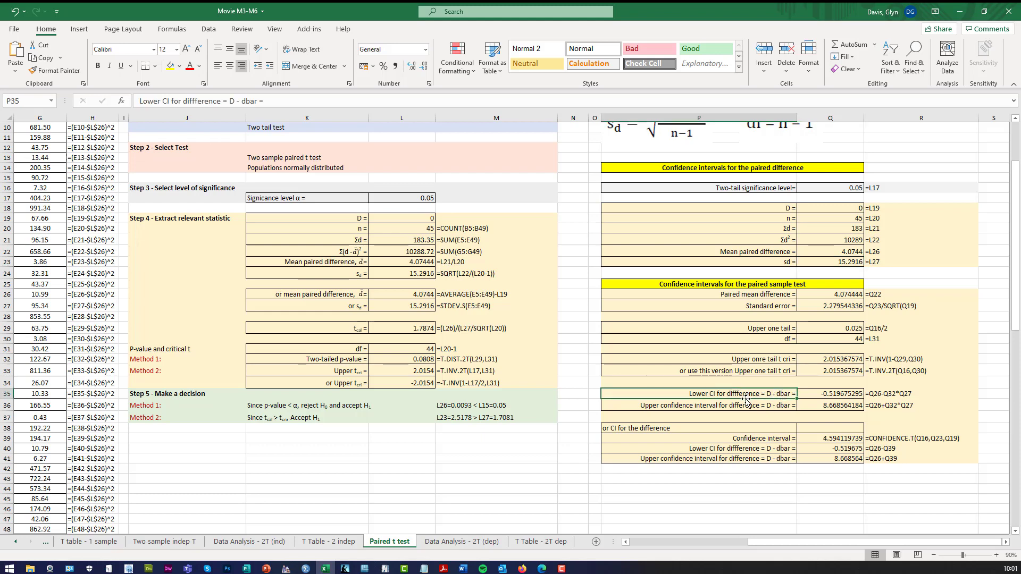
pyautogui.click(808, 398)
# Correct the label in P36 to read "Upper confidence interval for difference = D + dbar ="
pyautogui.click(757, 407)
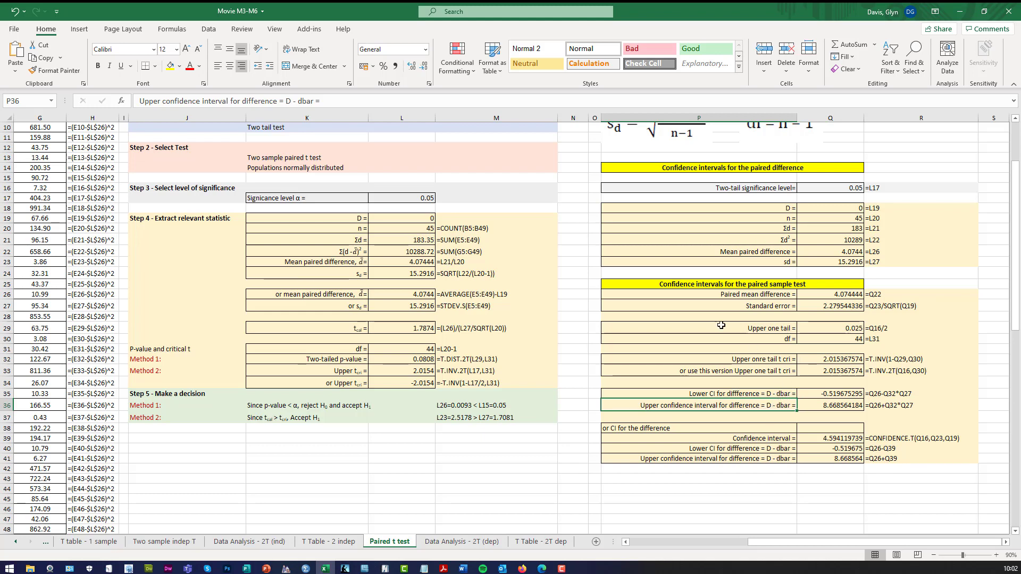
pyautogui.click(292, 101)
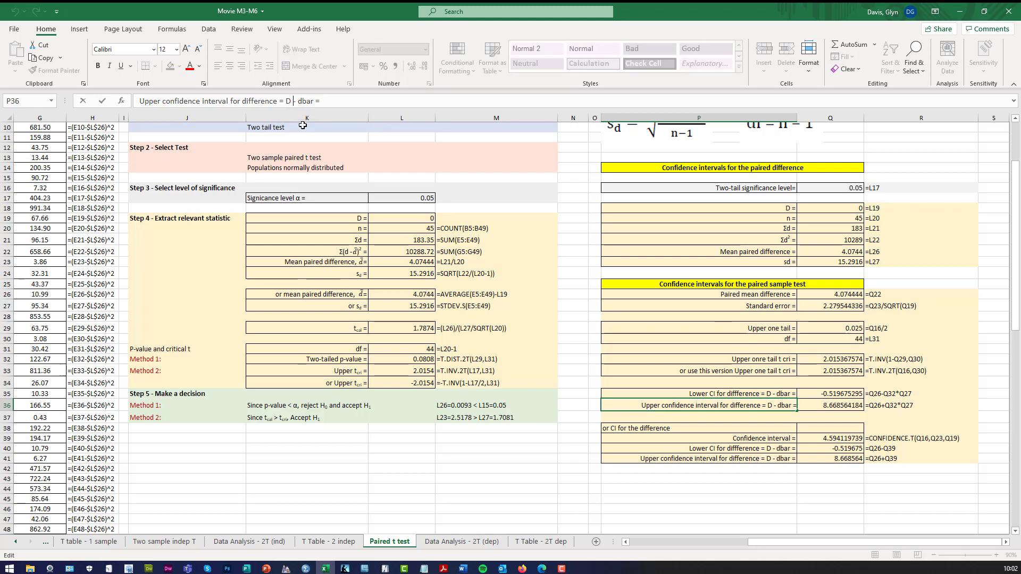
pyautogui.press('Delete')
pyautogui.press('Delete')
pyautogui.write('+')
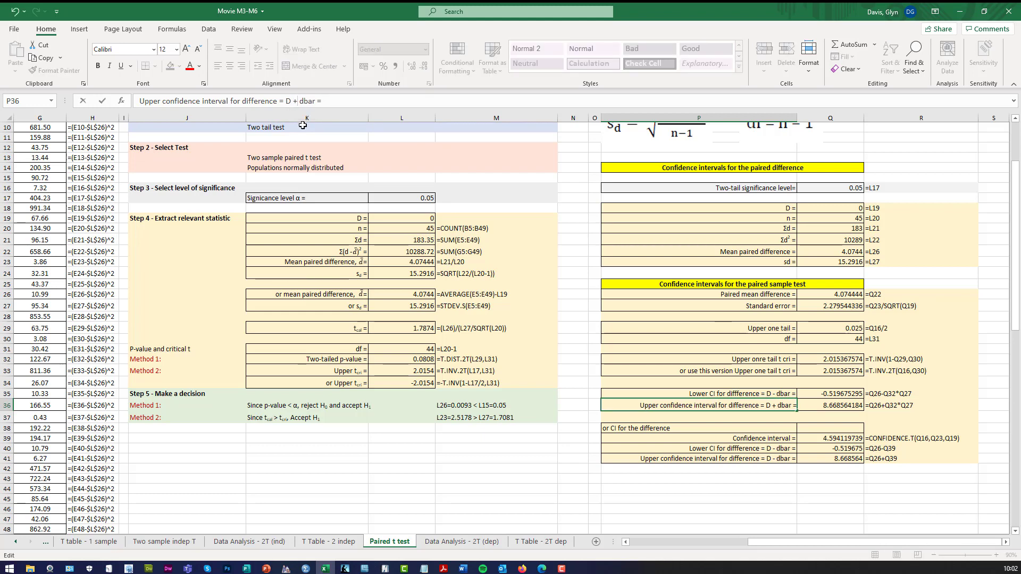
pyautogui.press('Return')
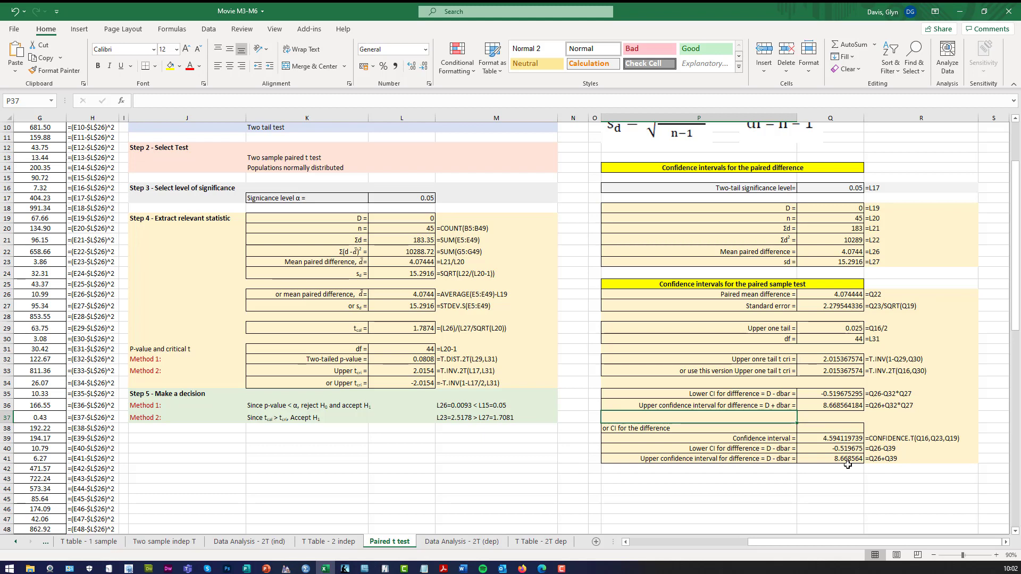
# Check the paired mean difference in Q26 against the alternative confidence limits in Q40 and Q41
pyautogui.click(816, 296)
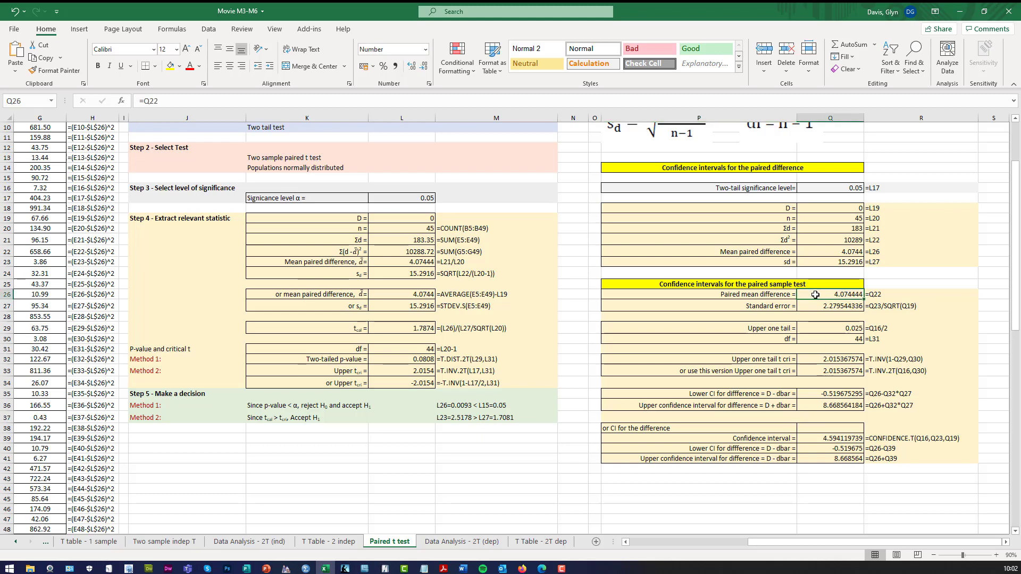
pyautogui.click(811, 449)
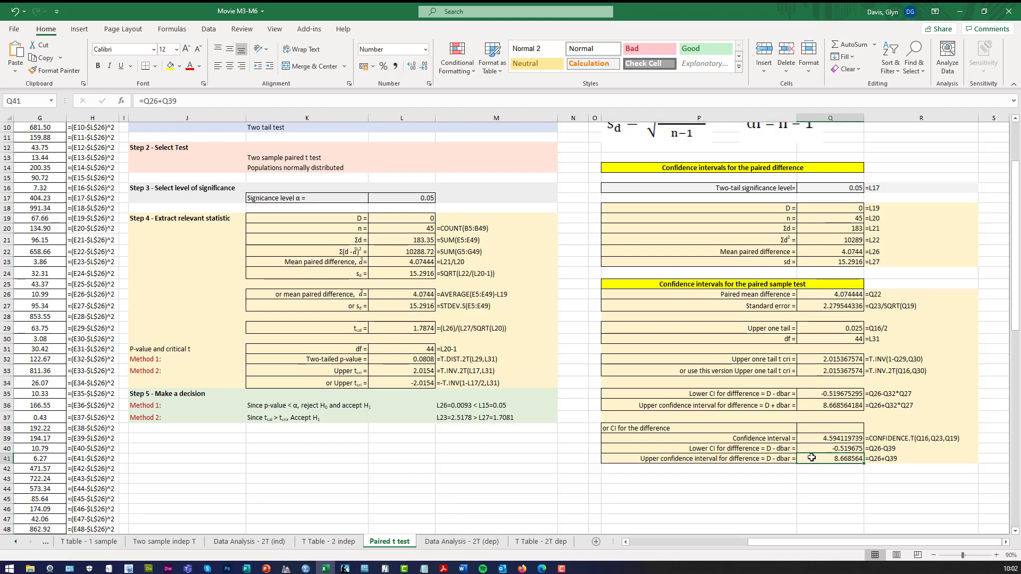
pyautogui.click(808, 487)
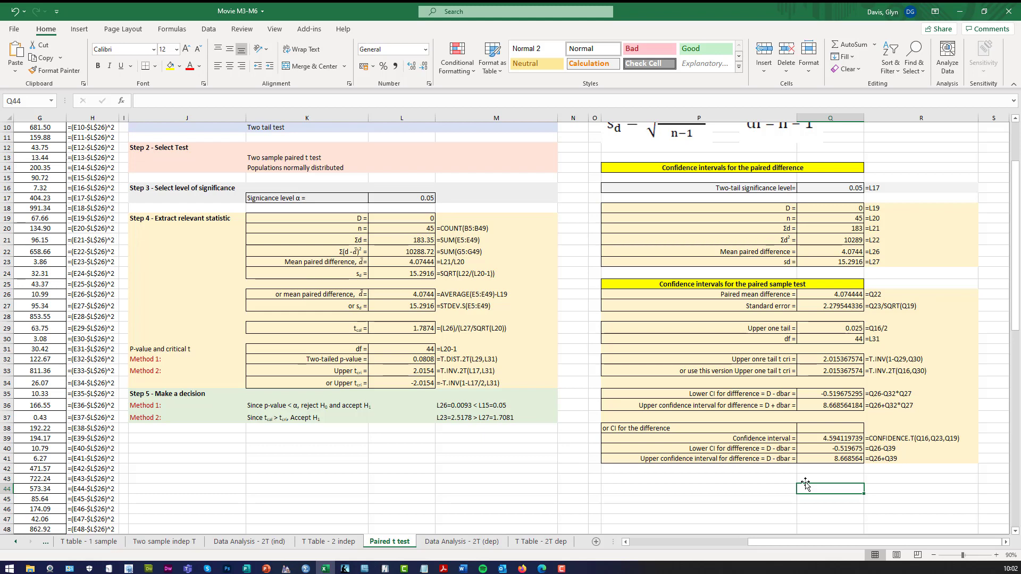
# On the Data Analysis - 2T (dep) sheet, locate t-Test: Paired Two Sample for Means among the Data Analysis tools and cancel without running it
pyautogui.click(440, 543)
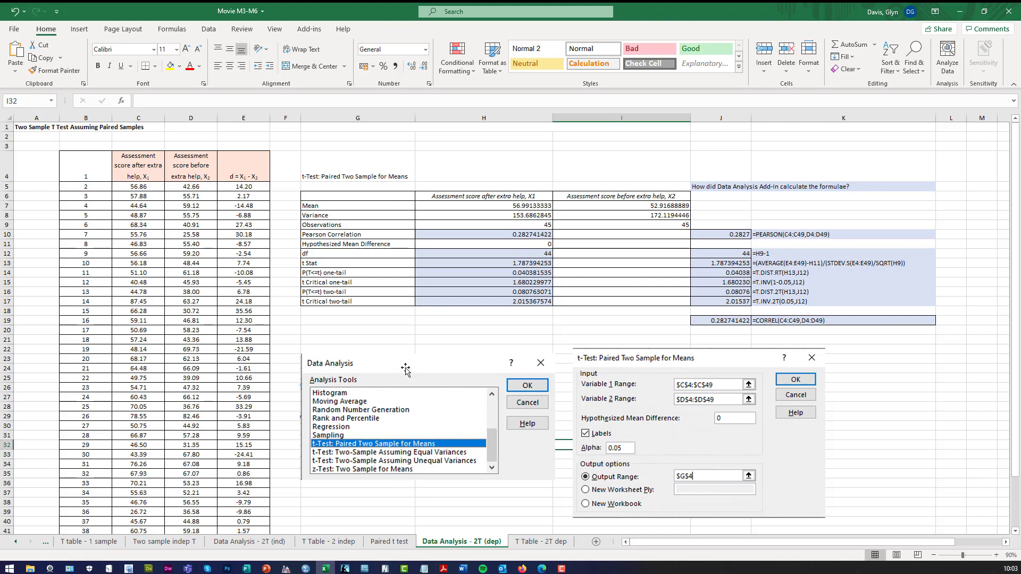
pyautogui.click(368, 367)
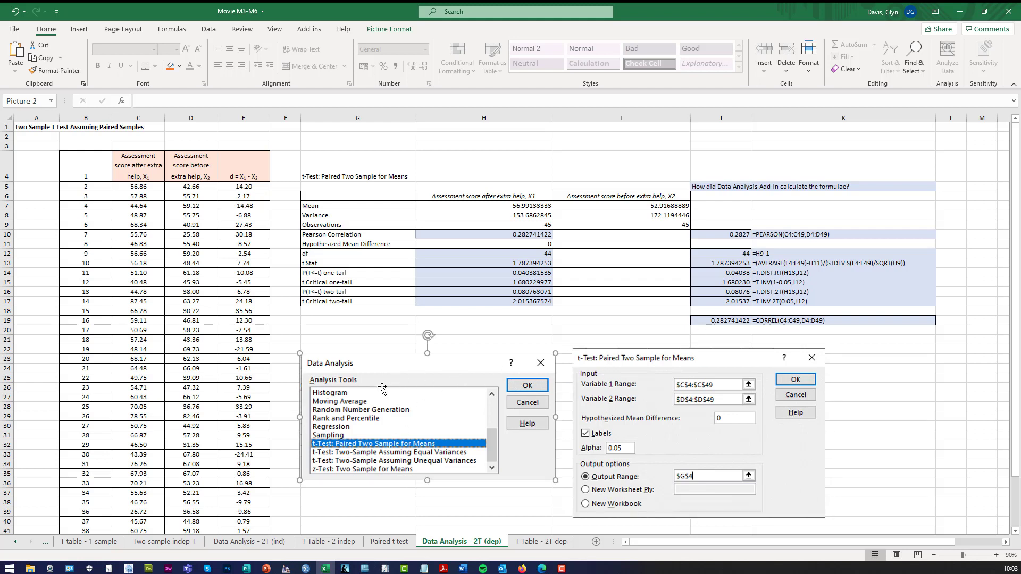
pyautogui.click(210, 30)
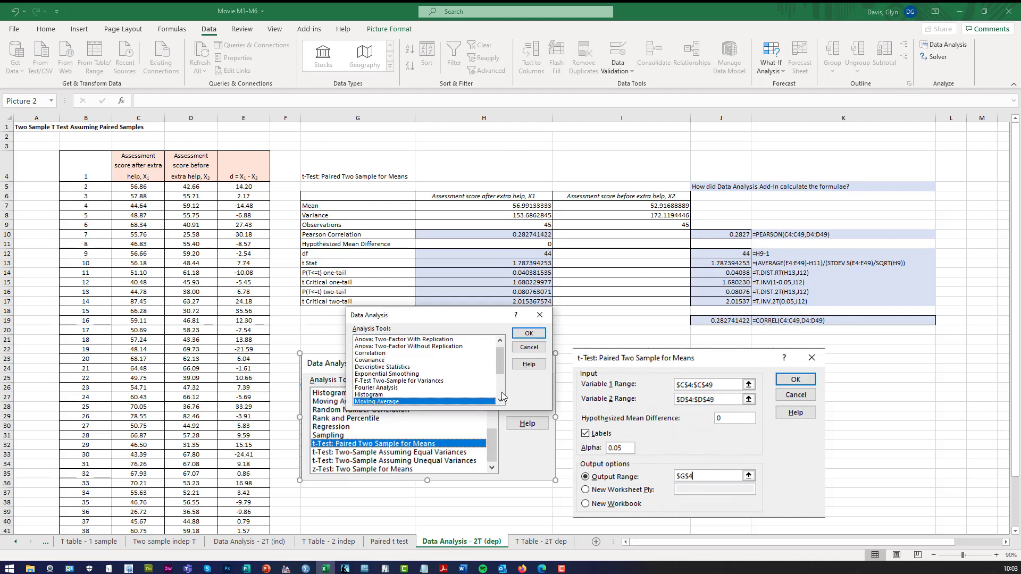
pyautogui.scroll(-3, 501, 388)
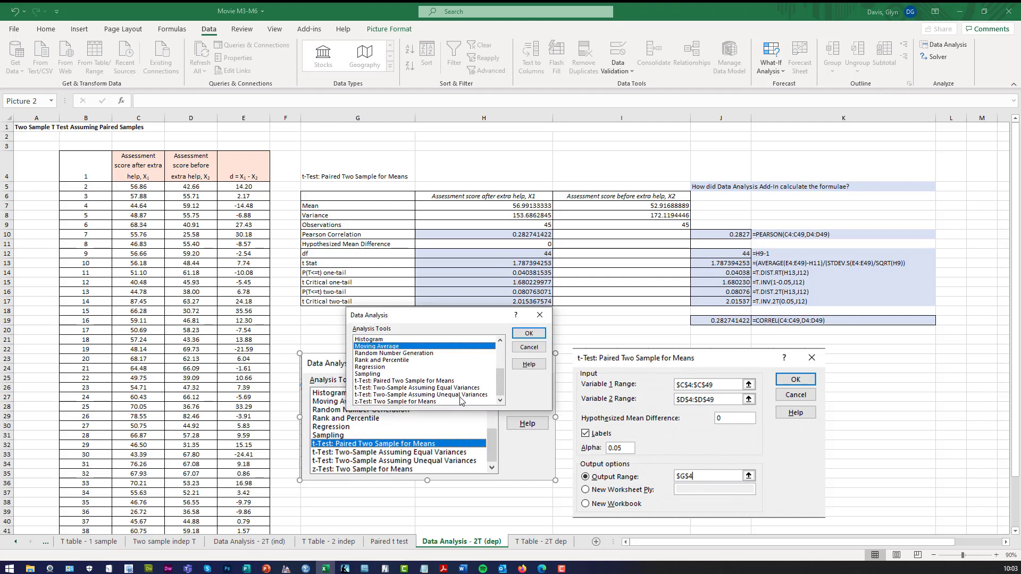
pyautogui.click(447, 382)
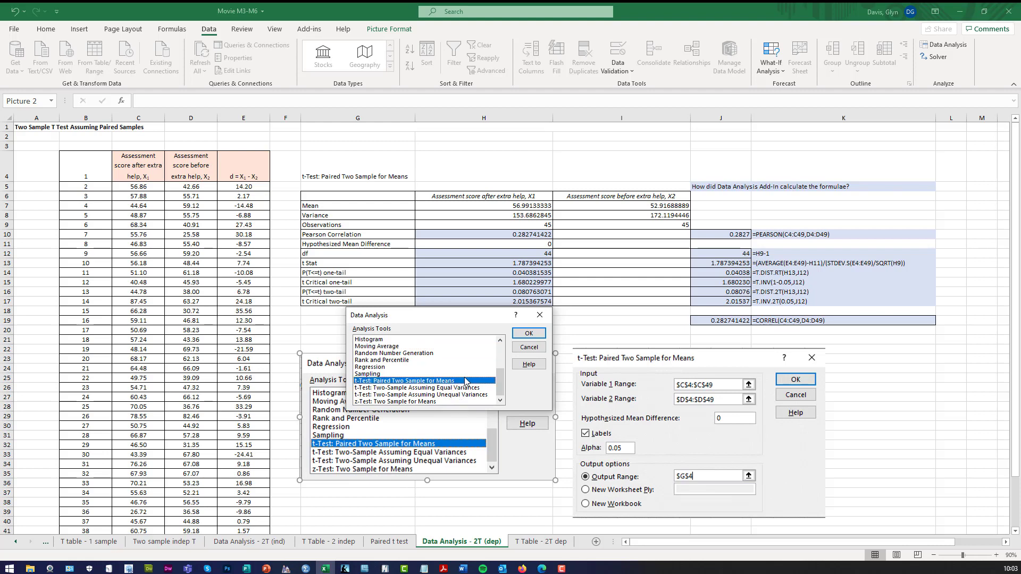
pyautogui.click(528, 349)
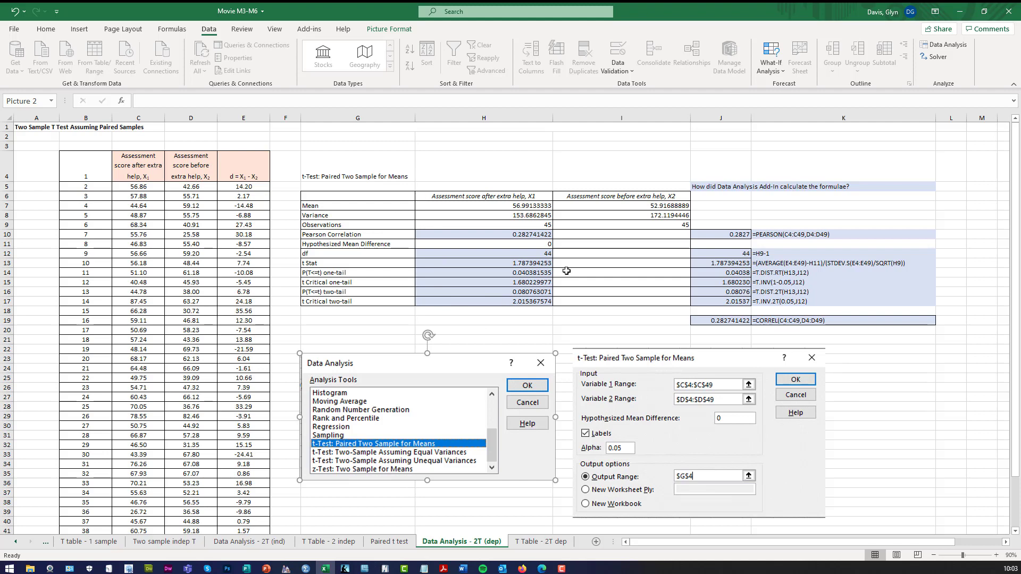
# Capture the t-Test: Paired Two Sample for Means output table as an image, copy it in Snagit Editor and return to Excel
pyautogui.click(365, 329)
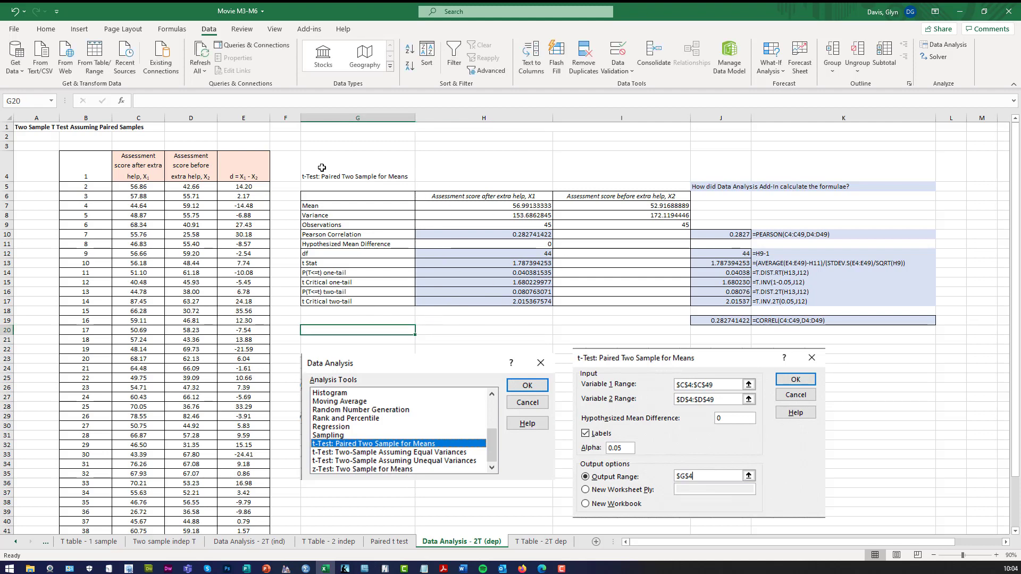
pyautogui.moveTo(298, 155)
pyautogui.mouseDown()
pyautogui.moveTo(576, 307)
pyautogui.moveTo(692, 313)
pyautogui.mouseUp()
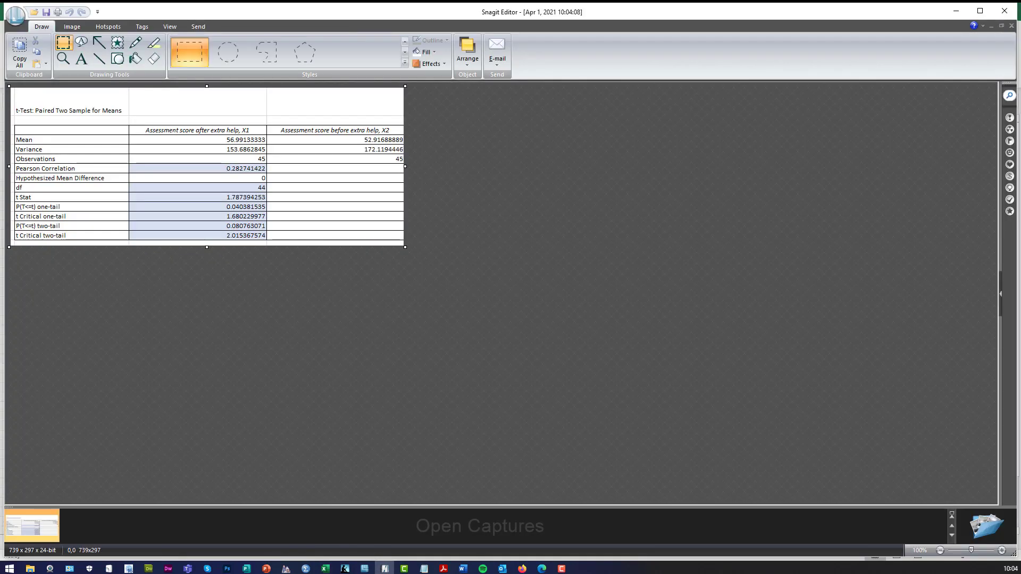
pyautogui.rightClick(32, 517)
pyautogui.click(66, 460)
pyautogui.click(325, 569)
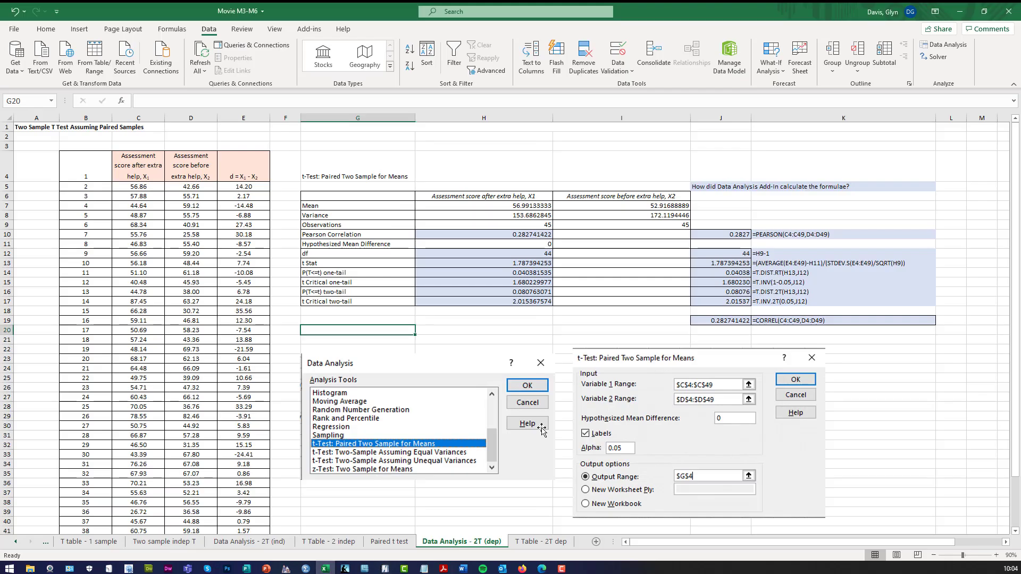
# Paste the captured output table into the Paired t test sheet and place it over columns P to R, above the confidence interval inputs
pyautogui.click(390, 541)
pyautogui.rightClick(363, 490)
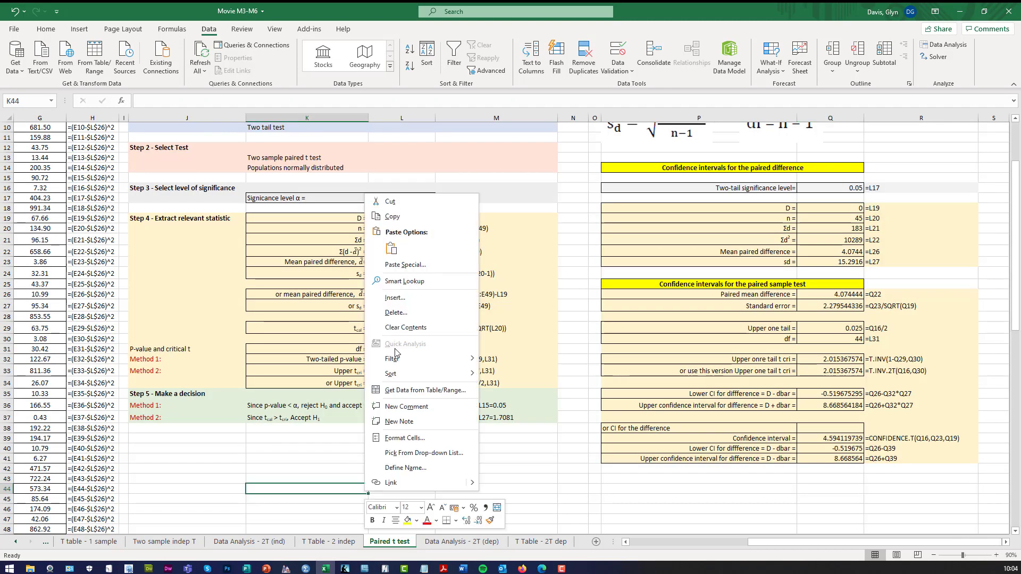
pyautogui.click(384, 250)
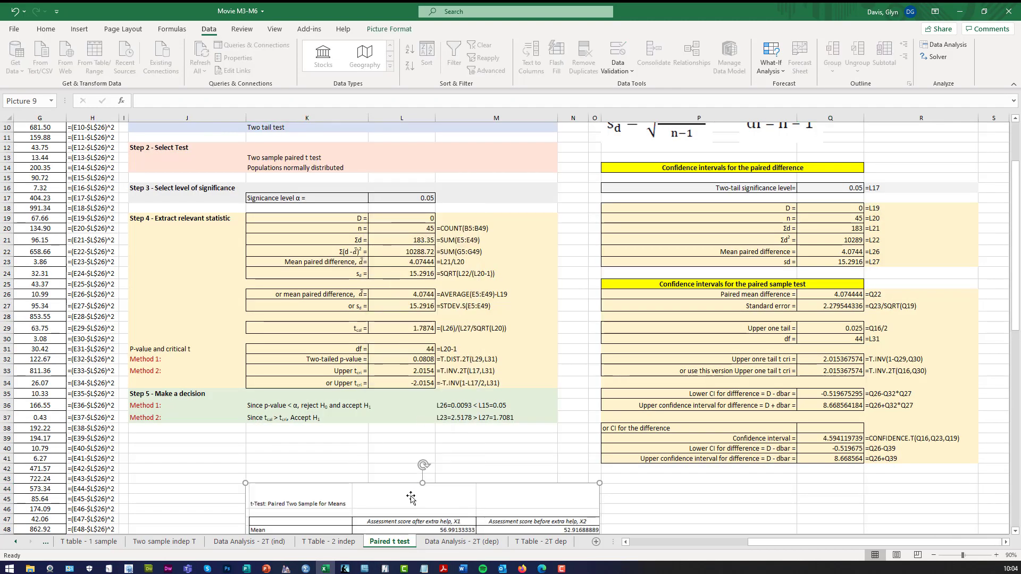
pyautogui.moveTo(407, 494); pyautogui.dragTo(756, 162)
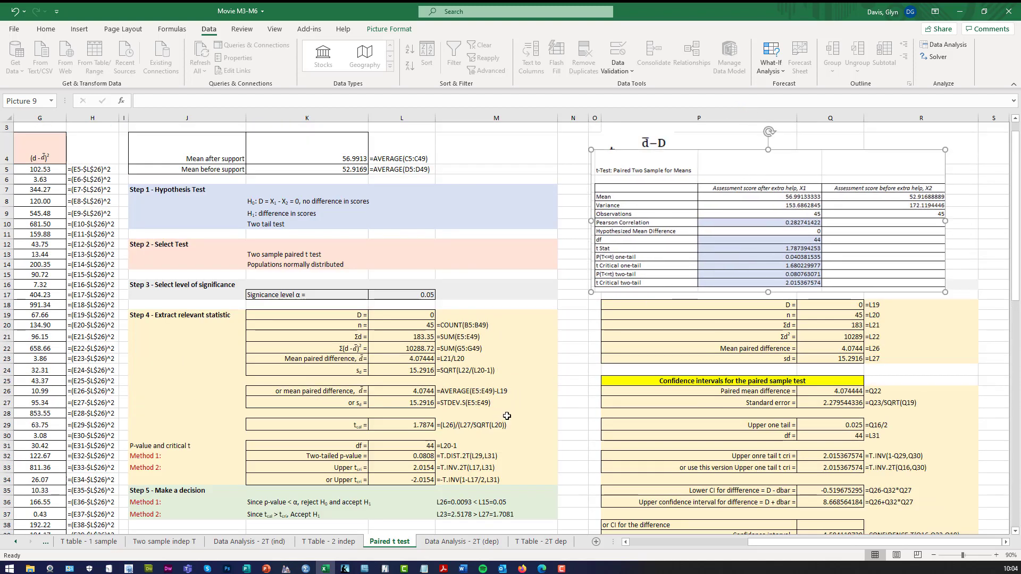